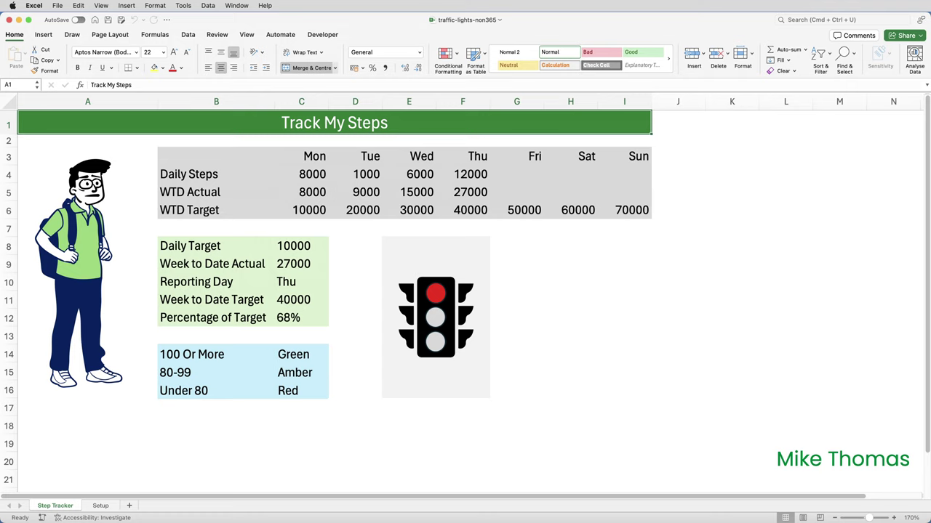
Step: Enter 20000 Friday steps in G4 to turn the light amber, then return to Friday's cell
left_click(530, 174)
type("20000")
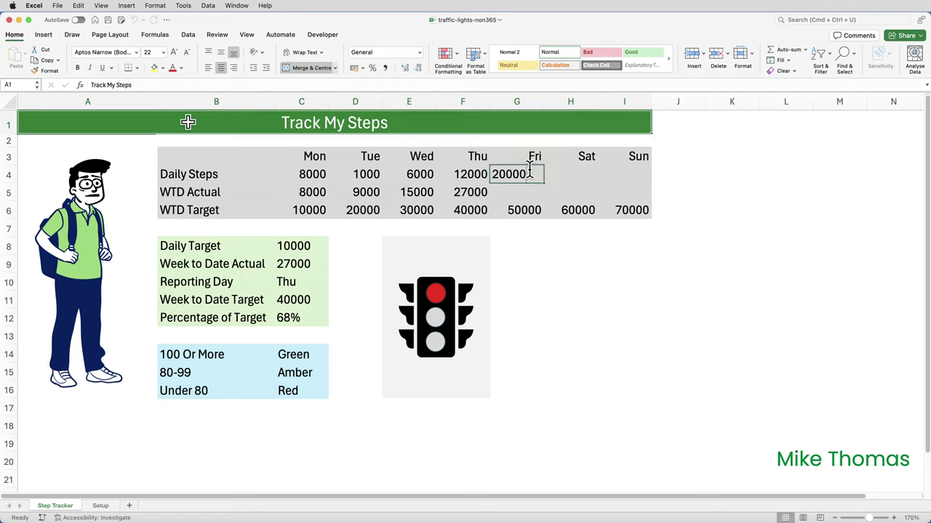
key("Return")
left_click(530, 175)
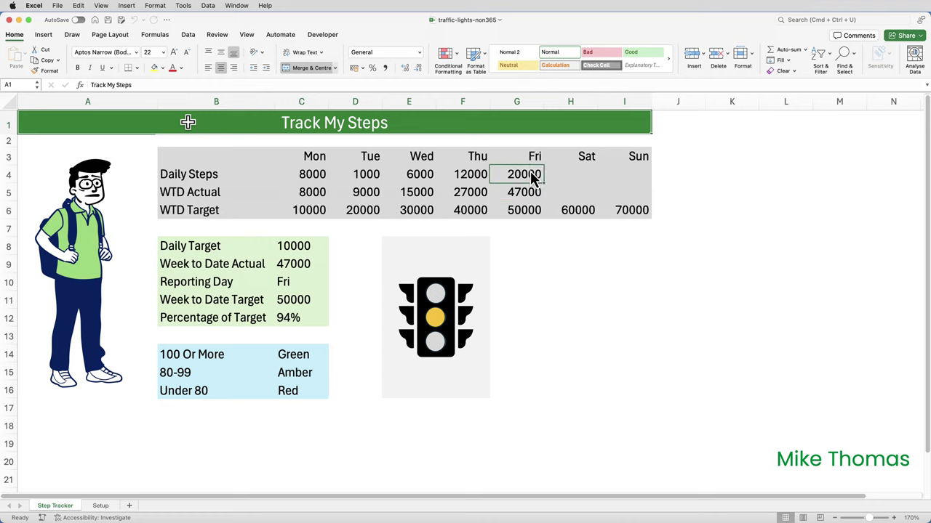
key("Right")
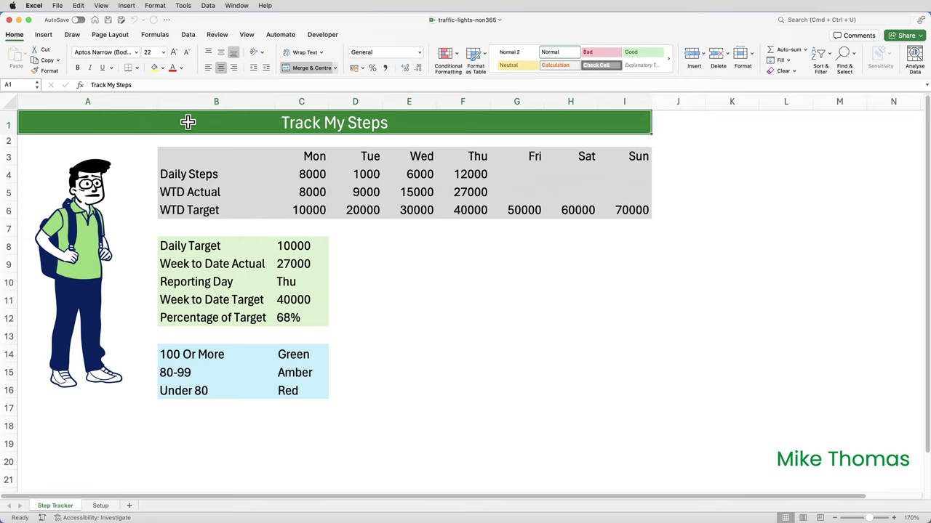
left_click_drag(628, 19, 634, 269)
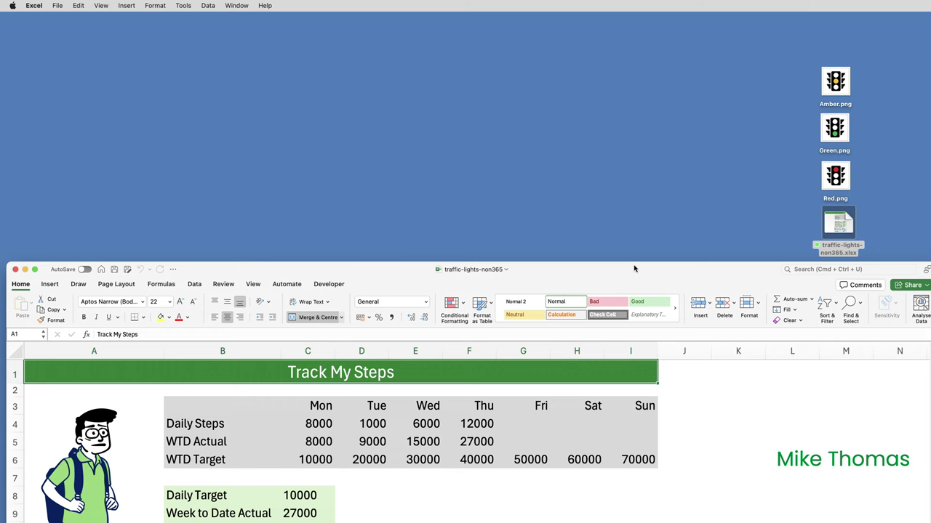
Step: Maximise the workbook and flip between Step Tracker and Setup, ending on the blank Setup sheet
double_click(634, 269)
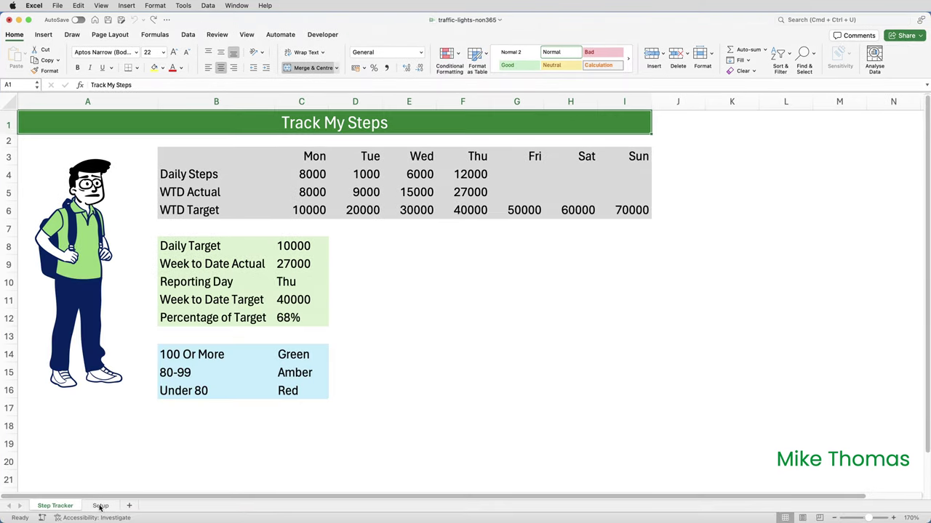
left_click(101, 506)
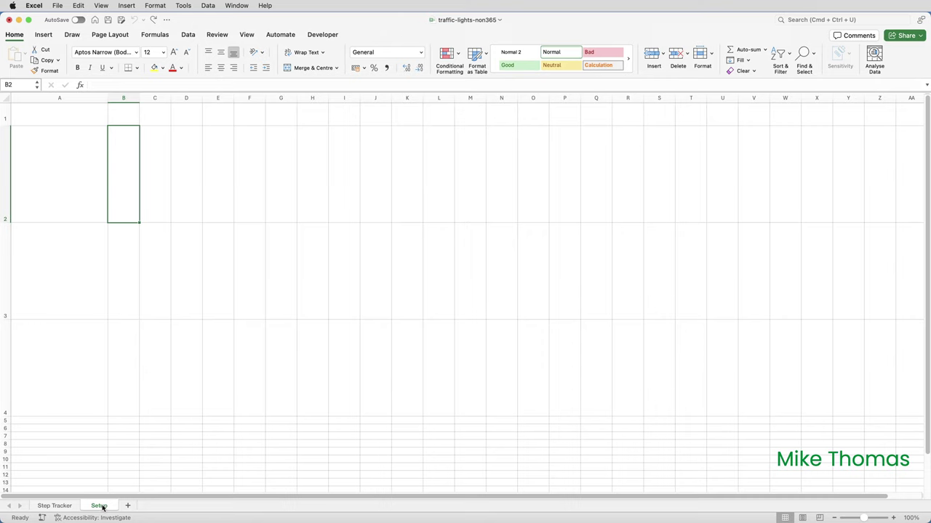
left_click(64, 508)
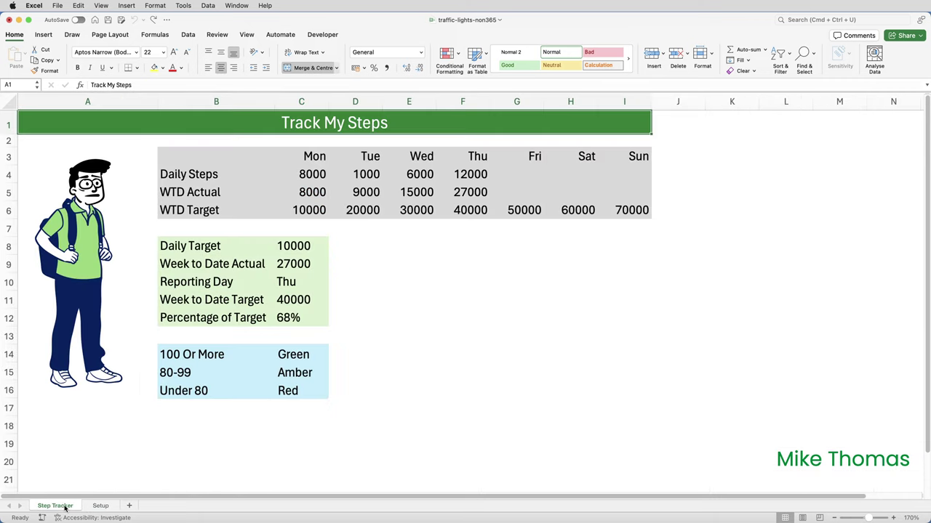
left_click(98, 506)
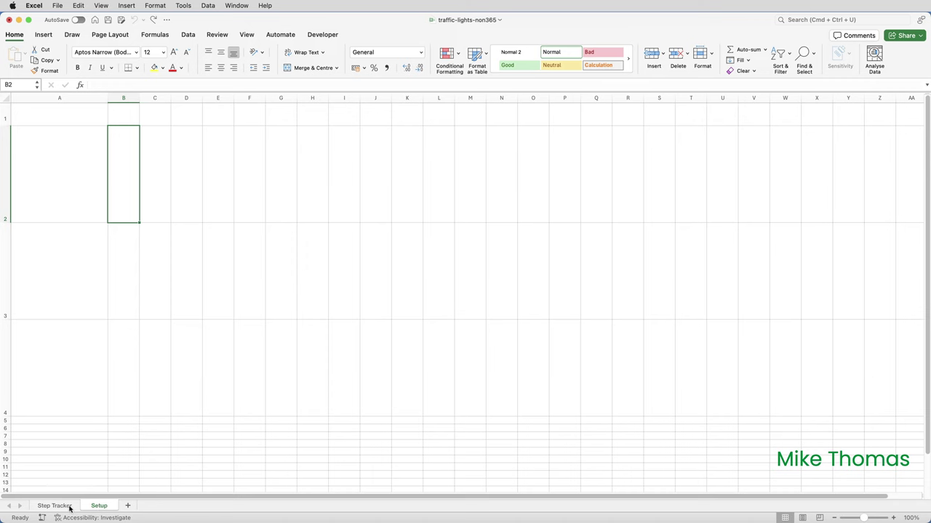
left_click(70, 508)
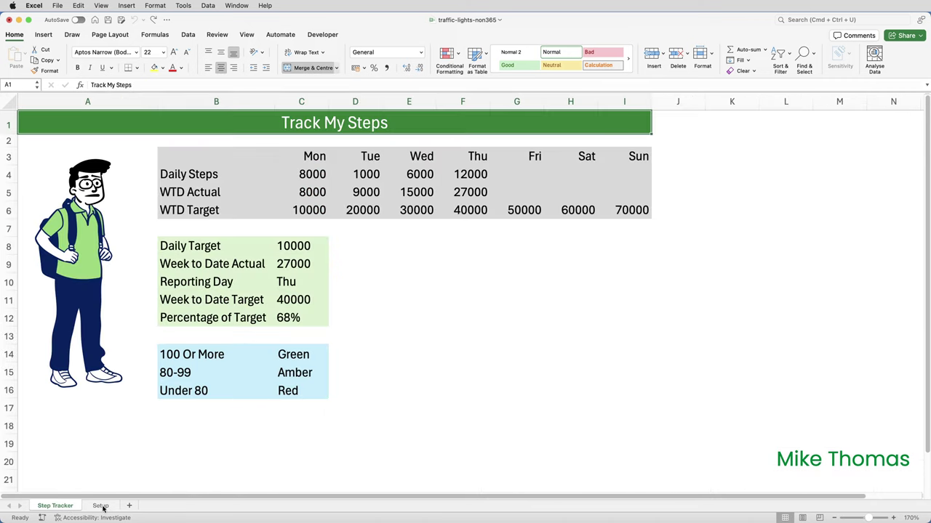
left_click(100, 506)
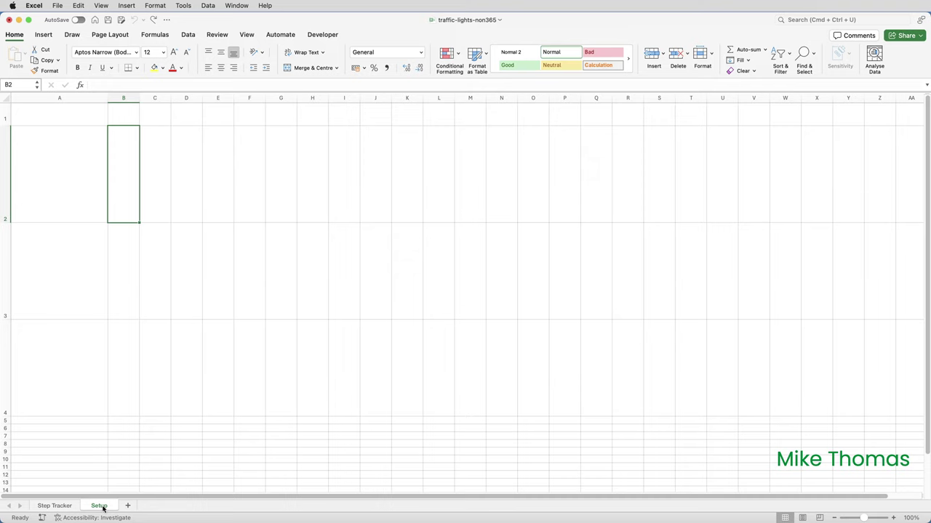
Step: Insert Amber.png, Green.png and Red.png from file as pictures placed over cells
left_click(45, 35)
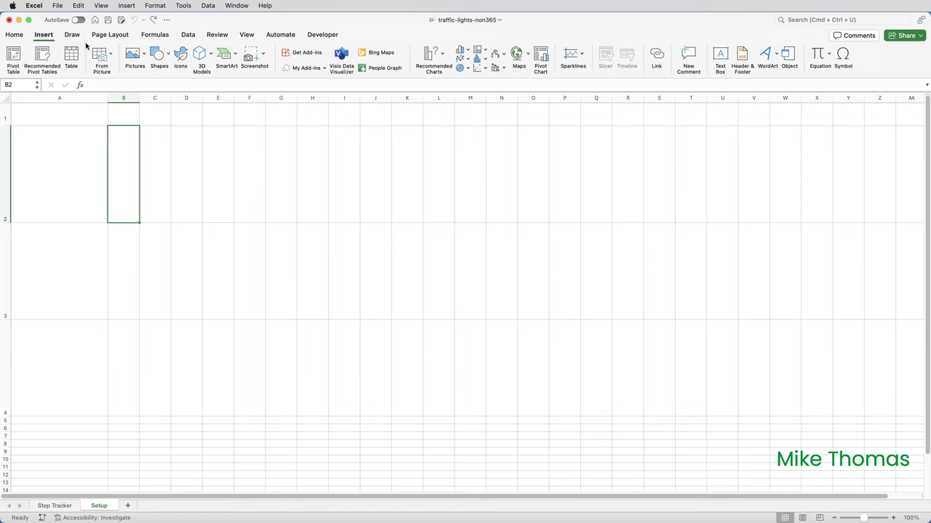
left_click(141, 56)
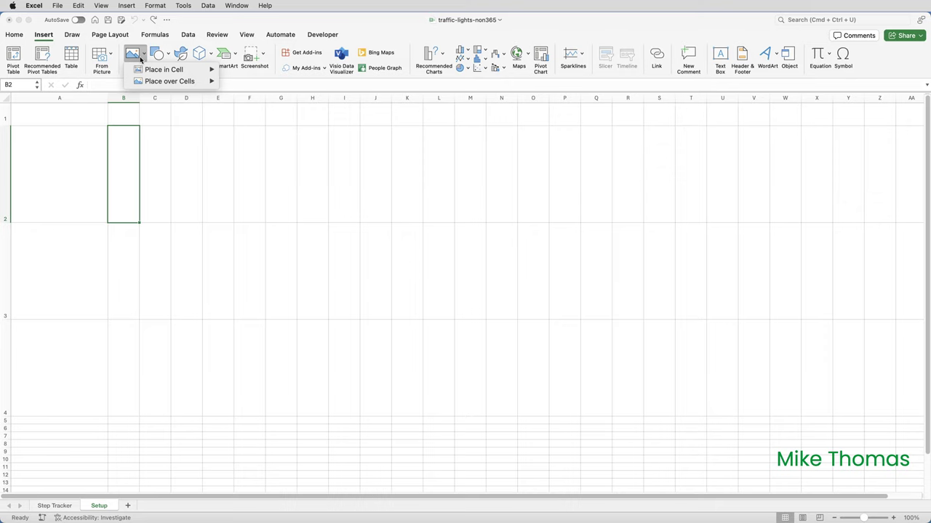
mouse_move(157, 83)
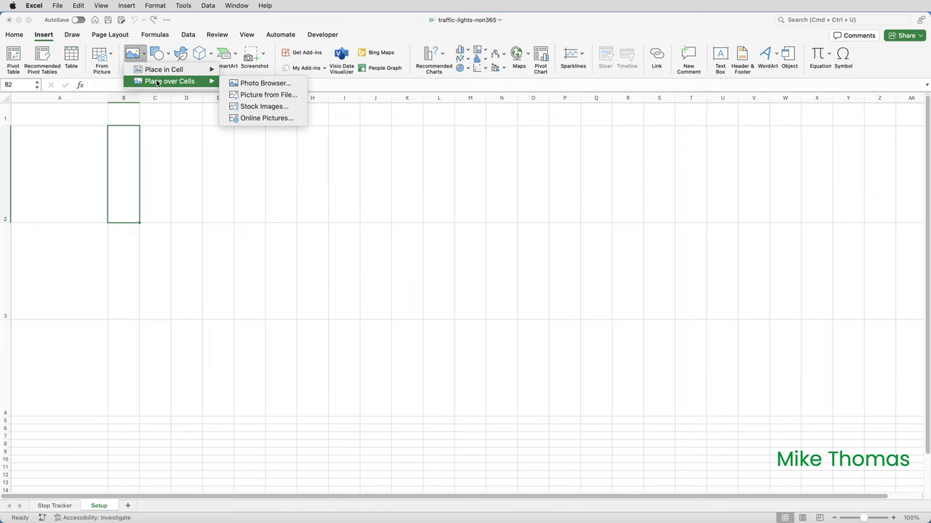
left_click(291, 100)
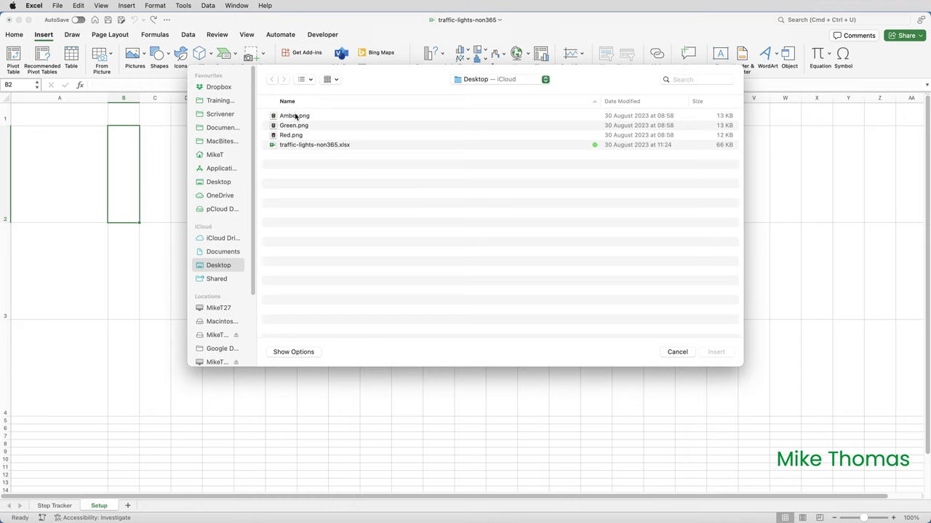
left_click(297, 118)
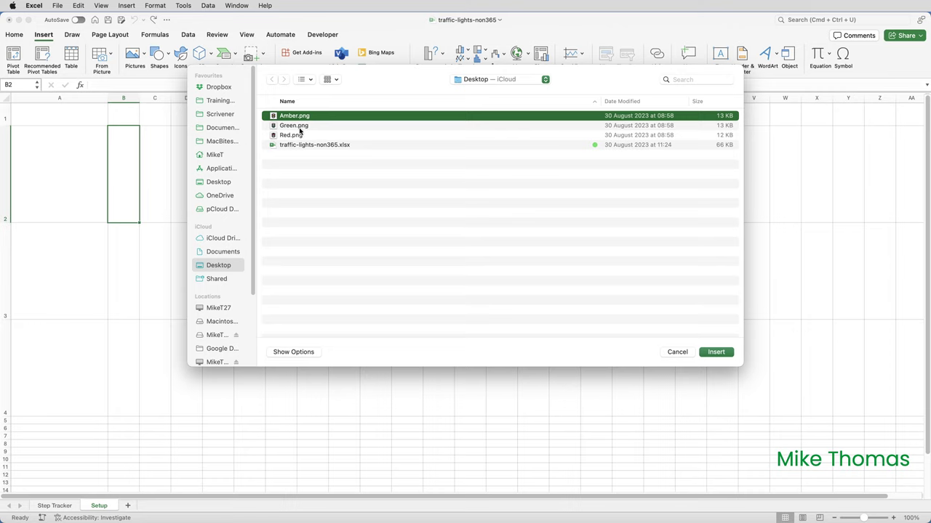
left_click(299, 129, "super")
left_click(302, 136, "super")
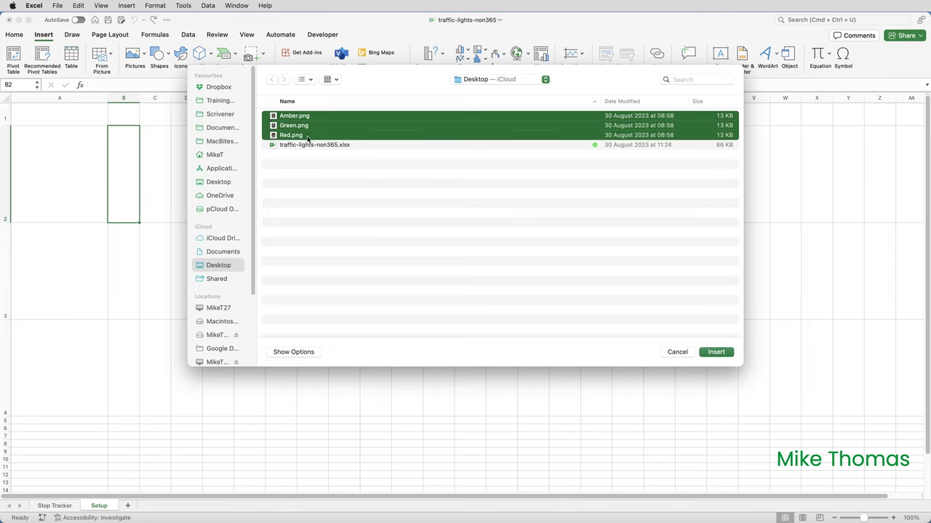
left_click(716, 352)
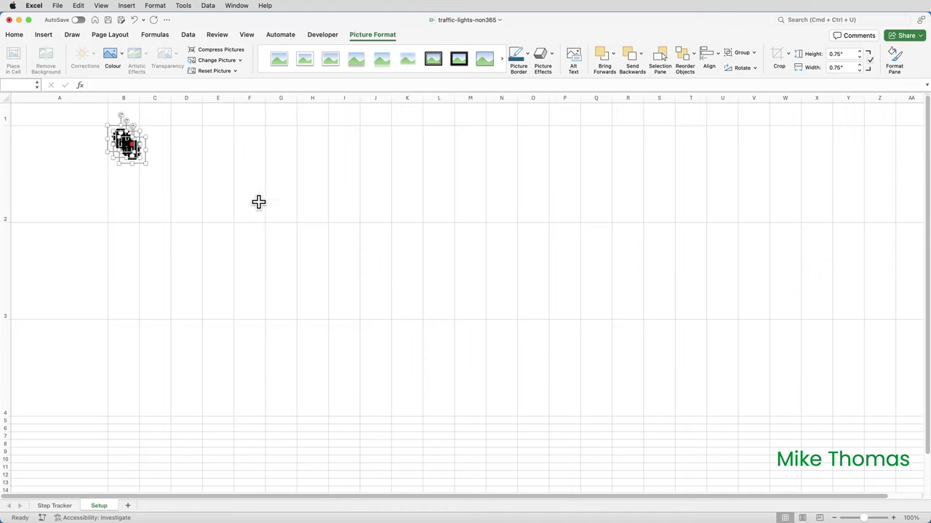
Step: Pull the three pictures apart and stack red, amber and green down column A, rows 1–3
left_click(191, 171)
left_click_drag(137, 155, 243, 179)
left_click_drag(125, 143, 179, 249)
left_click(121, 138)
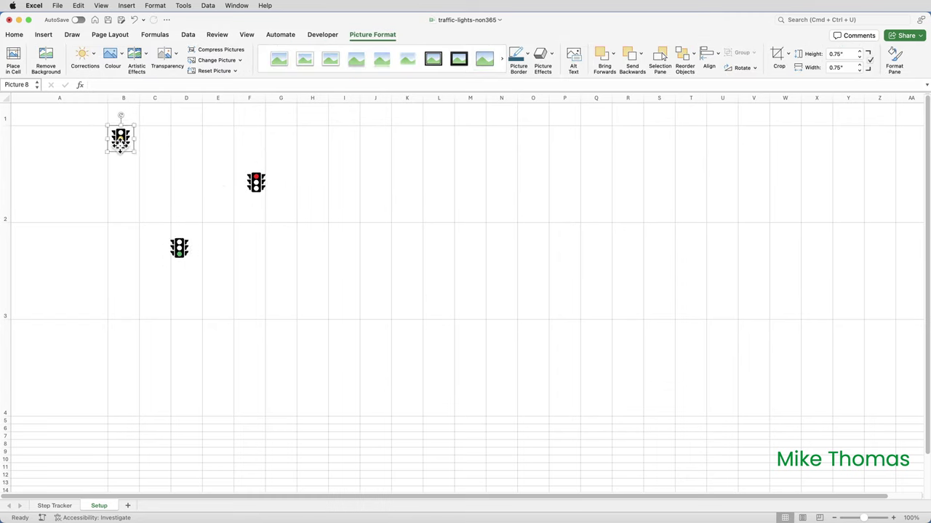
left_click_drag(121, 138, 196, 150)
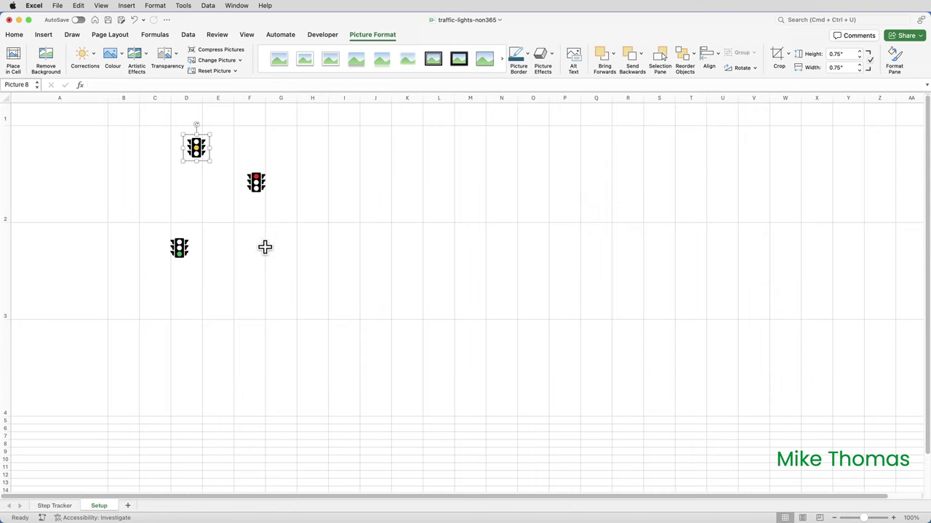
left_click(256, 183)
left_click_drag(256, 183, 56, 164)
left_click_drag(196, 148, 46, 263)
left_click_drag(179, 248, 56, 356)
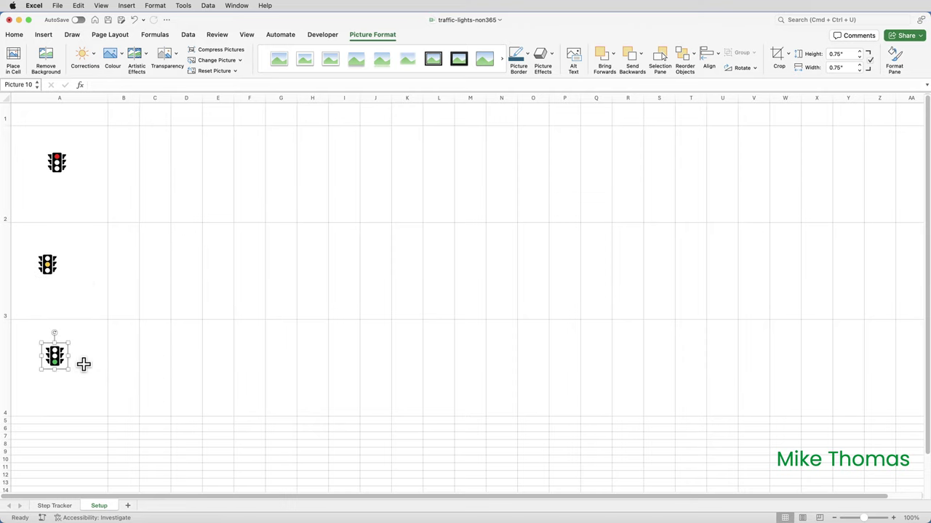
Step: Resize the red-light picture to 2.5 by 2.5 inches in Picture Format
left_click(60, 166)
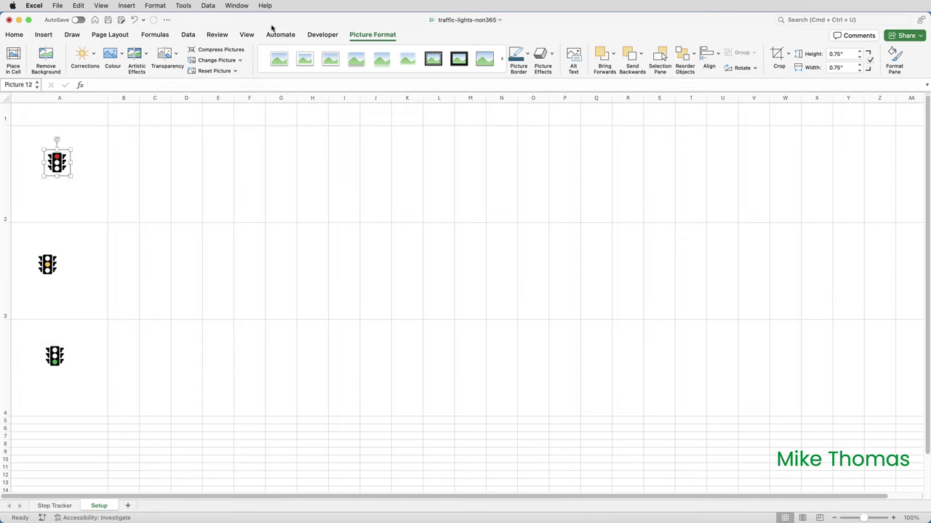
left_click(374, 38)
left_click(851, 54)
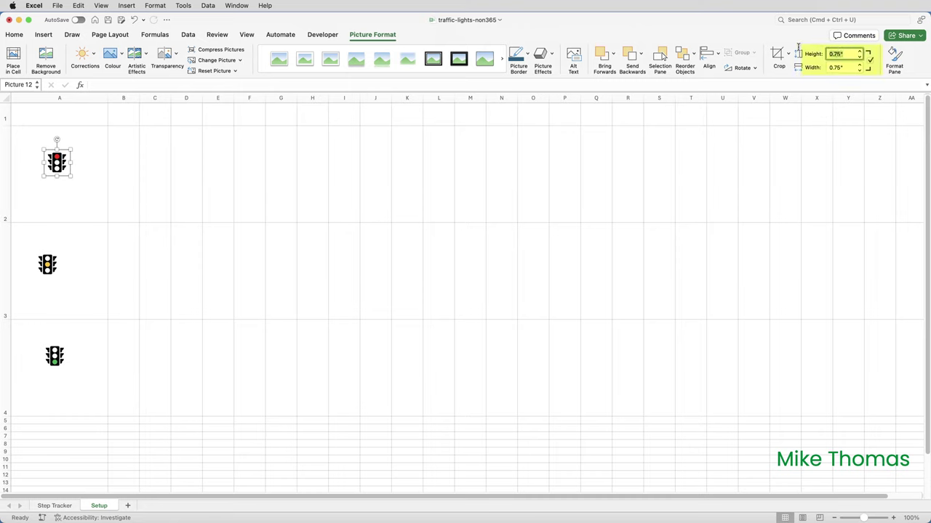
type("2.5")
key("Tab")
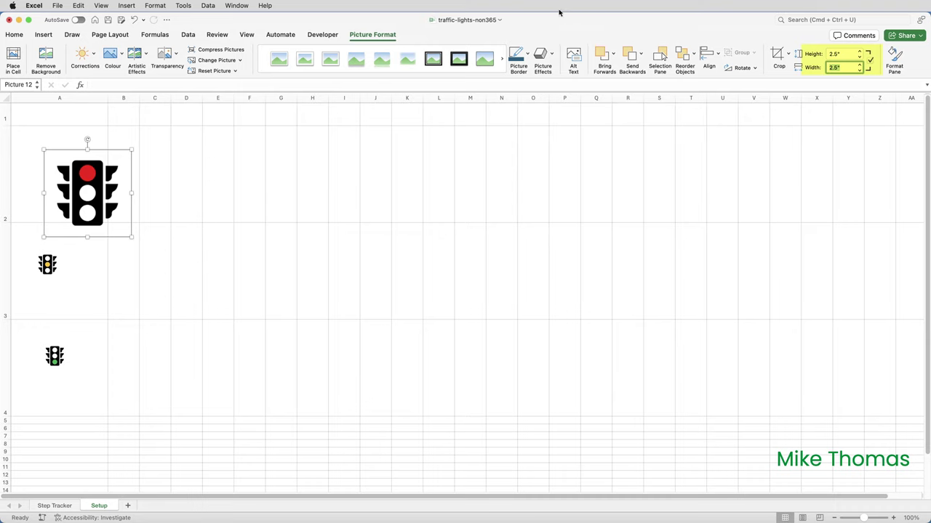
left_click(87, 192)
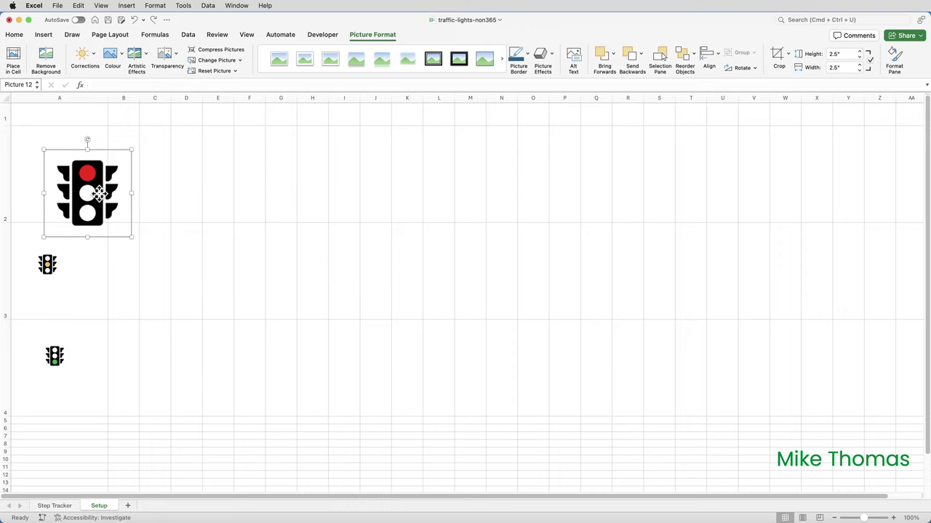
Step: Position the enlarged red light at the top left of the sheet in row 1
left_click_drag(98, 192, 71, 174)
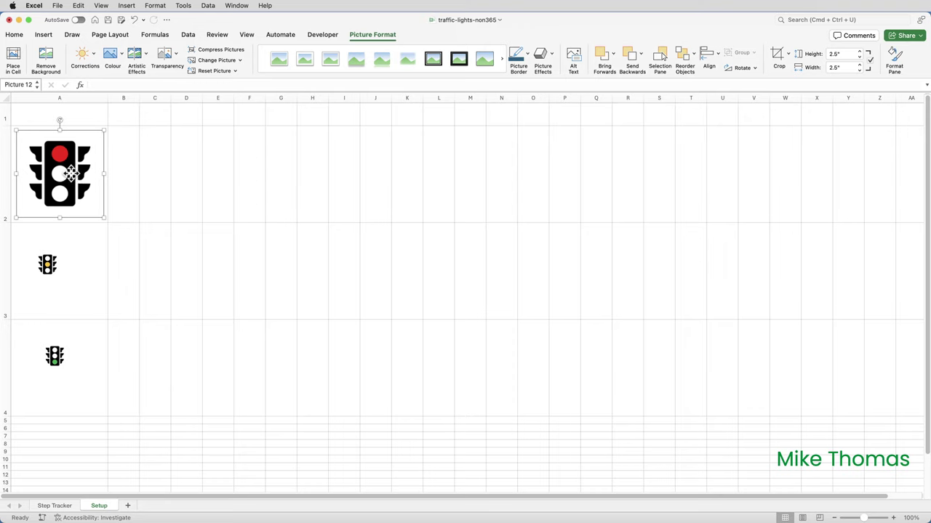
left_click_drag(70, 173, 77, 169)
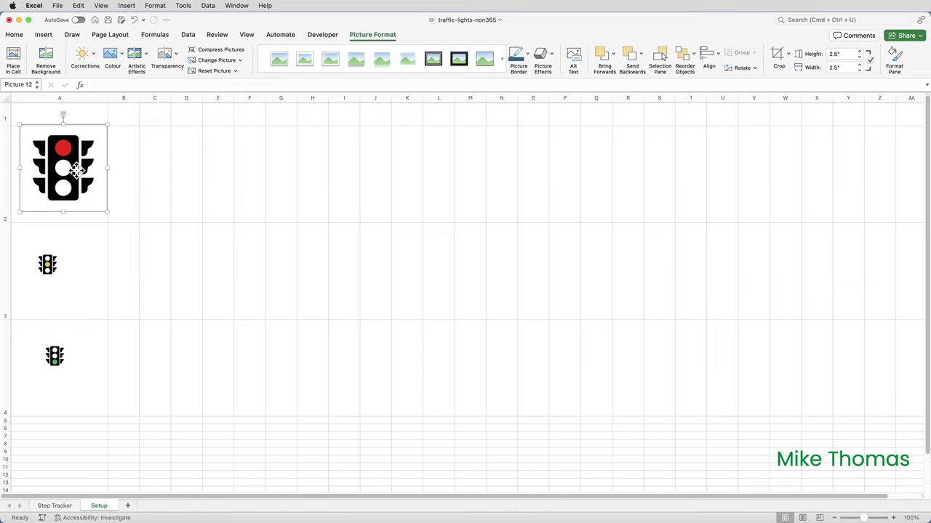
left_click_drag(77, 169, 78, 171)
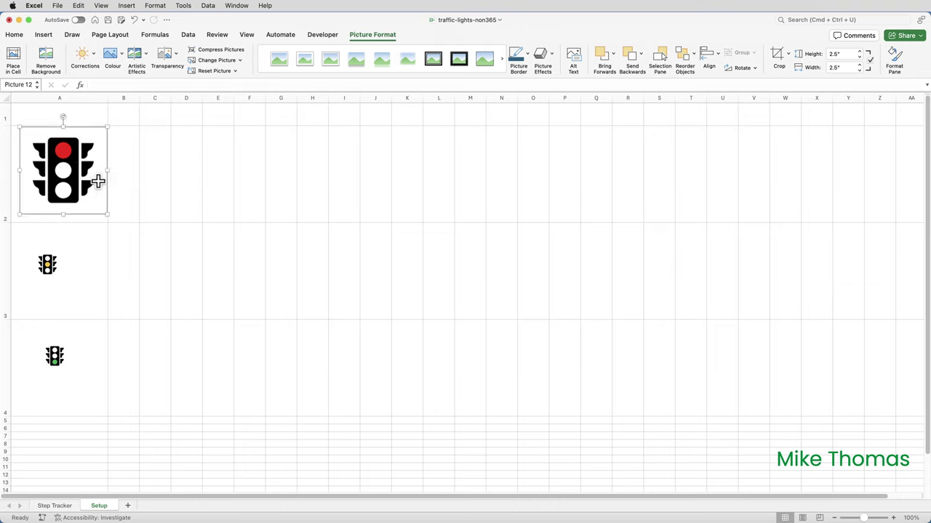
key("super+z")
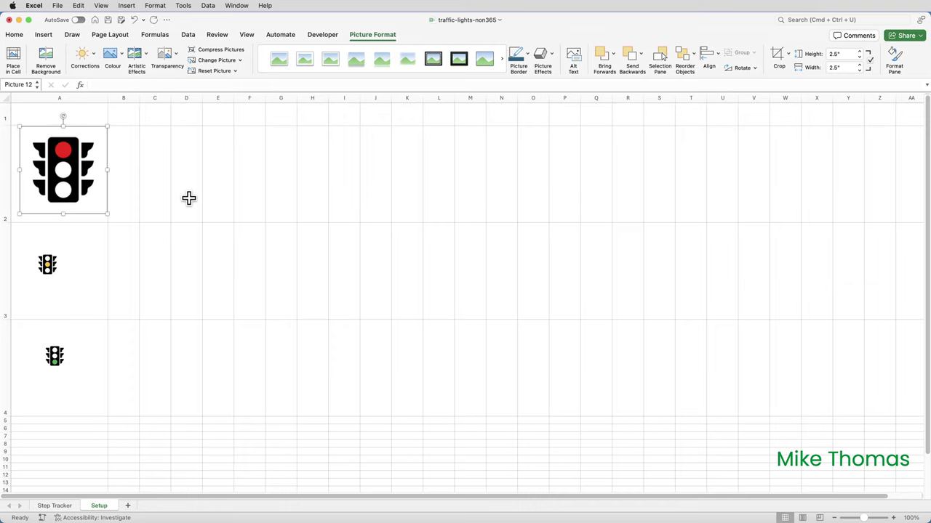
key("Right")
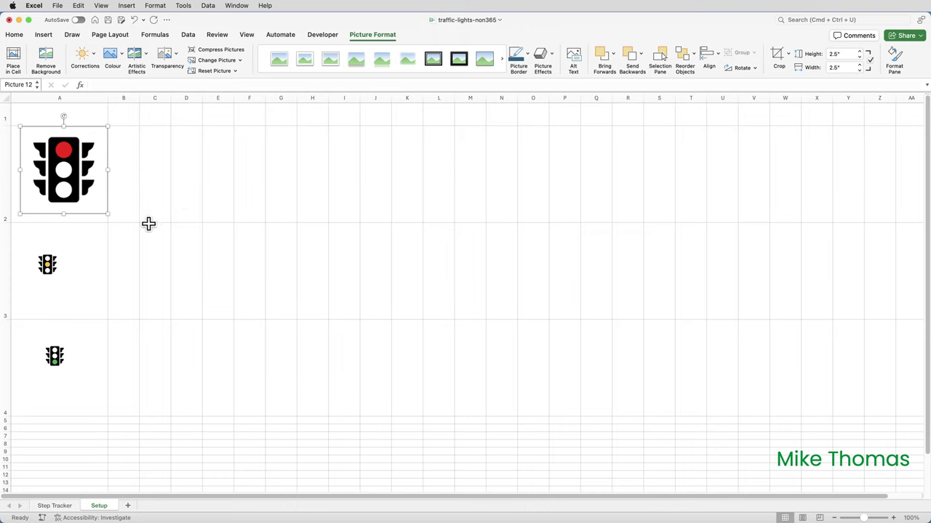
Step: Resize the amber light to 2.5 inches high and settle it into row 2
left_click(50, 269)
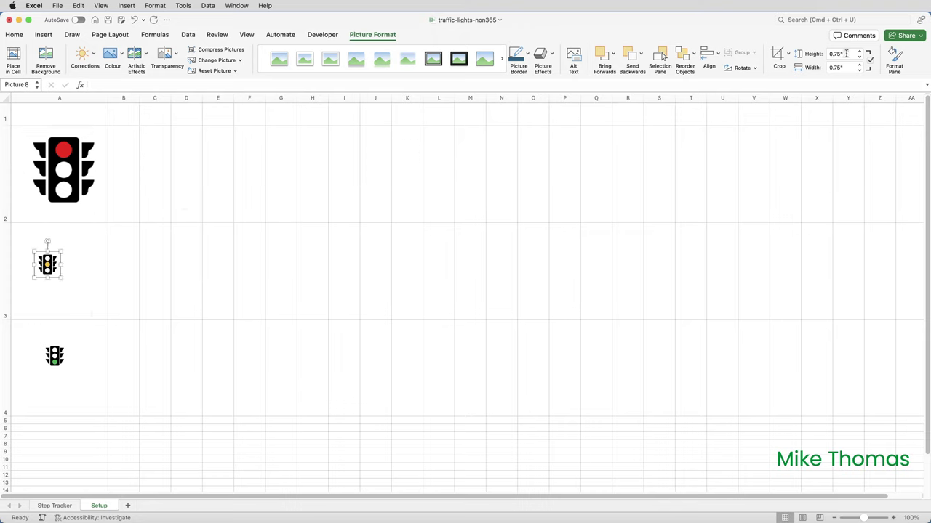
left_click(846, 54)
type("2.5")
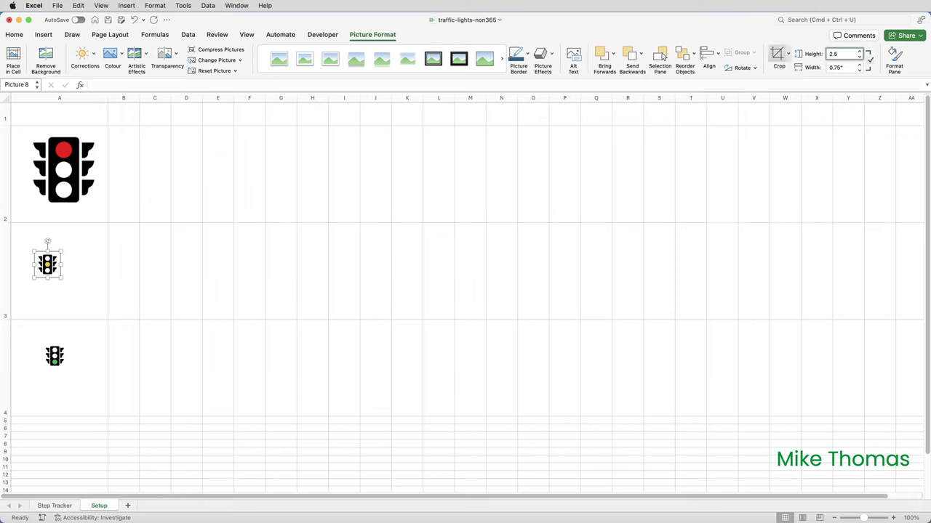
key("Tab")
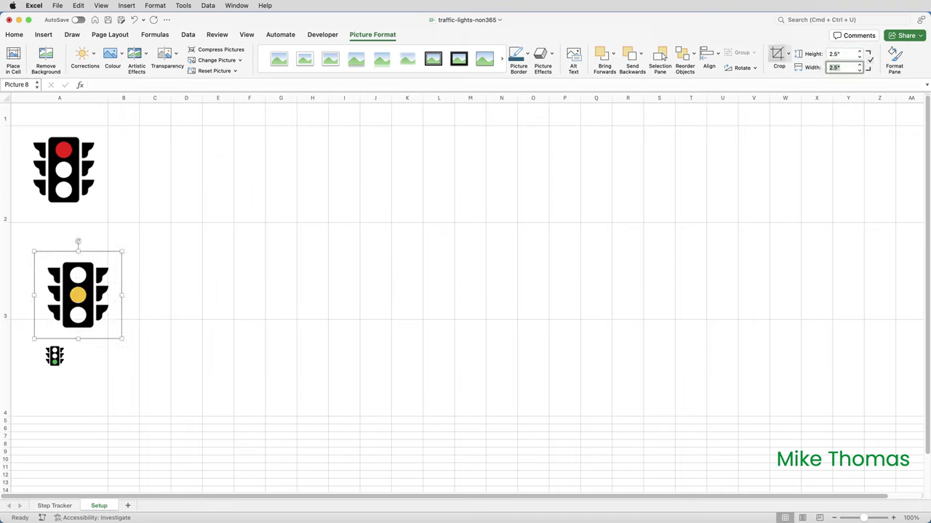
left_click_drag(94, 284, 76, 254)
Step: Resize the green light to 2.5 inches high and move it into row 3 below amber
left_click(56, 356)
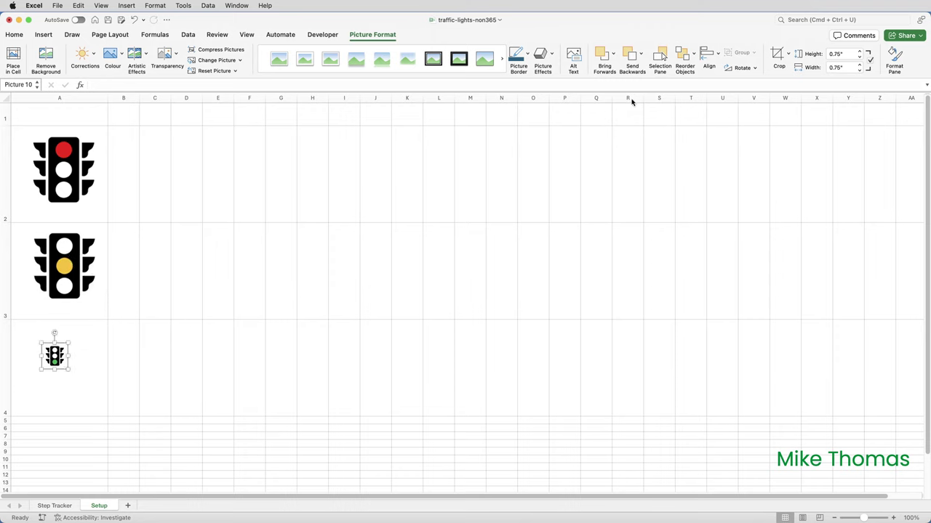
left_click(843, 54)
type("2")
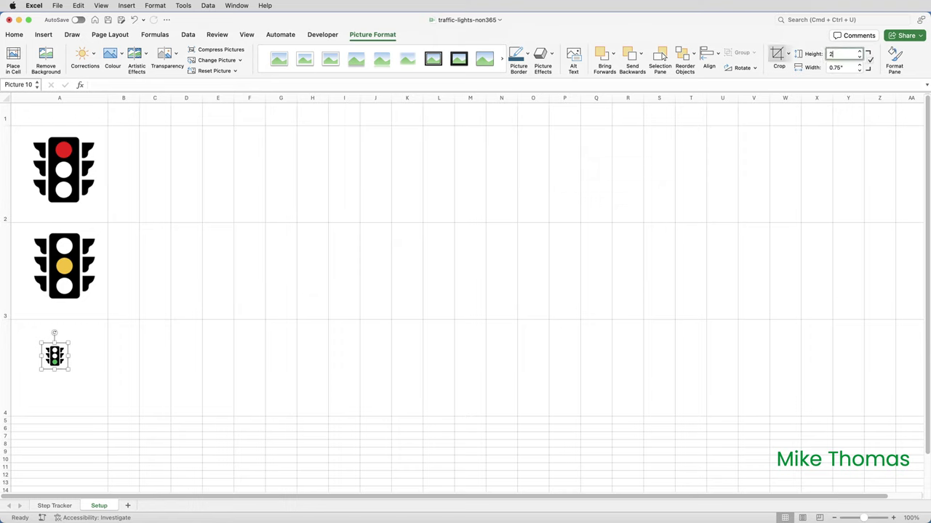
type(".5")
key("Tab")
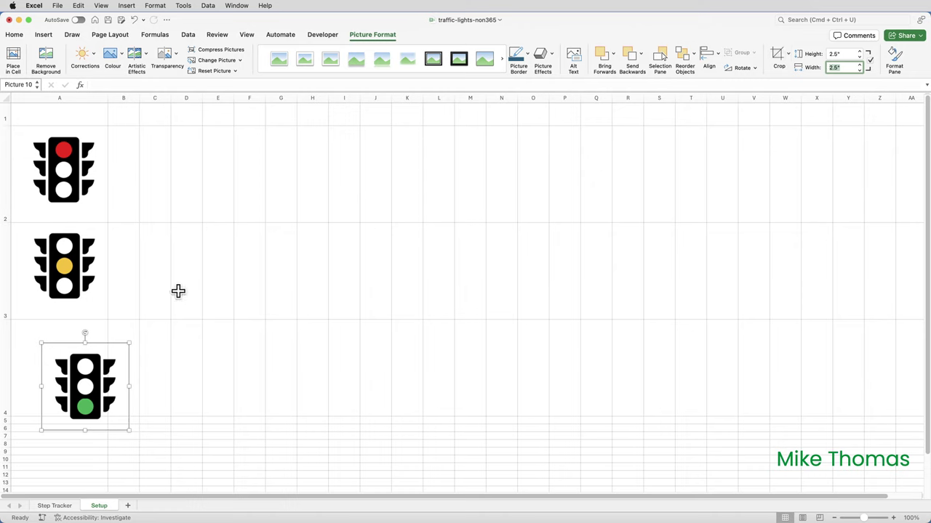
left_click_drag(77, 395, 65, 366)
Step: Select the green, amber and red pictures, apply Align to Centre, then deselect them
left_click(152, 365)
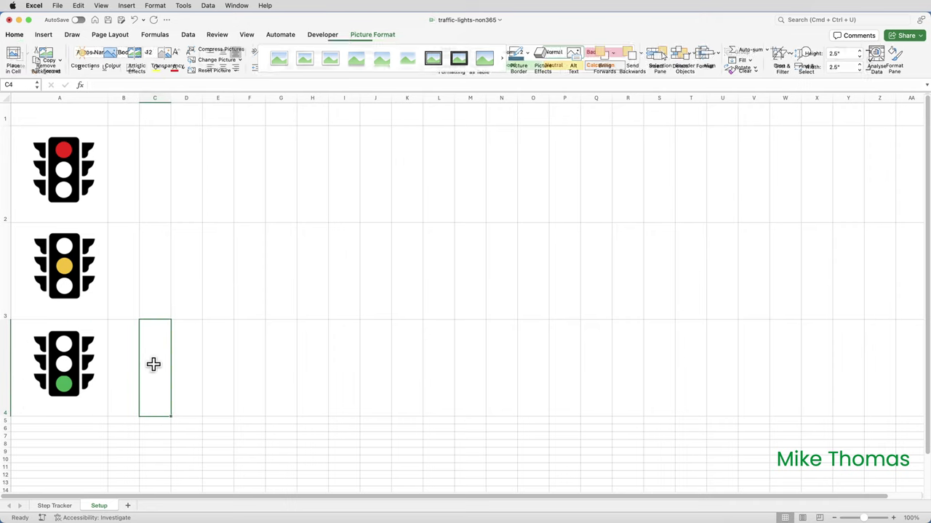
left_click(64, 360)
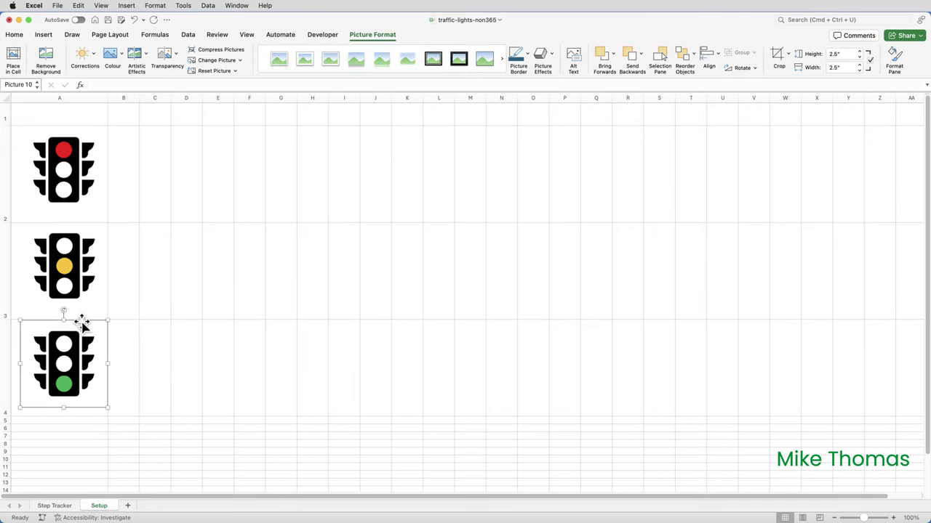
left_click(73, 268, "shift")
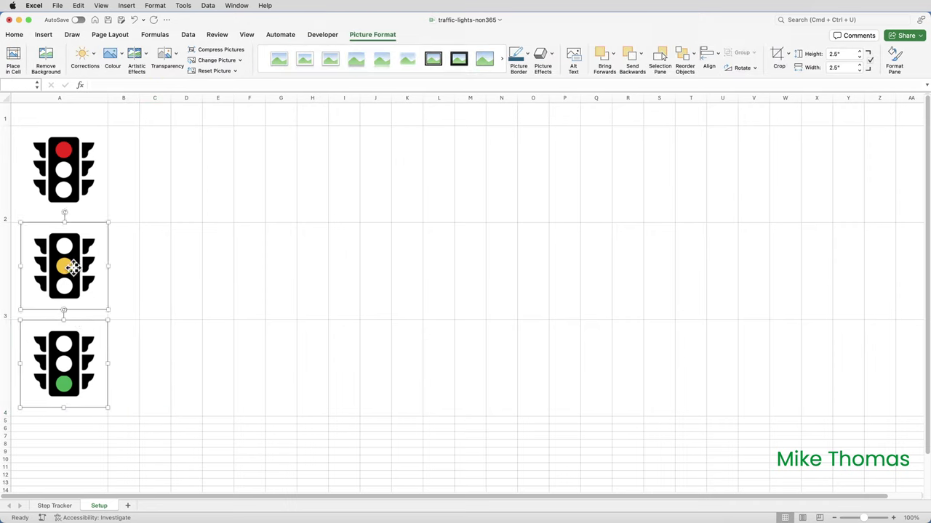
left_click(72, 187, "shift")
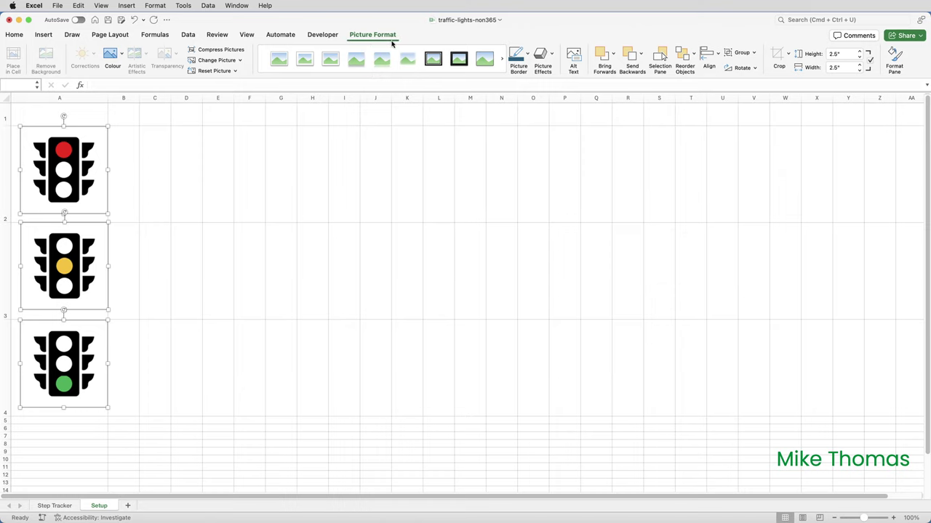
left_click(716, 57)
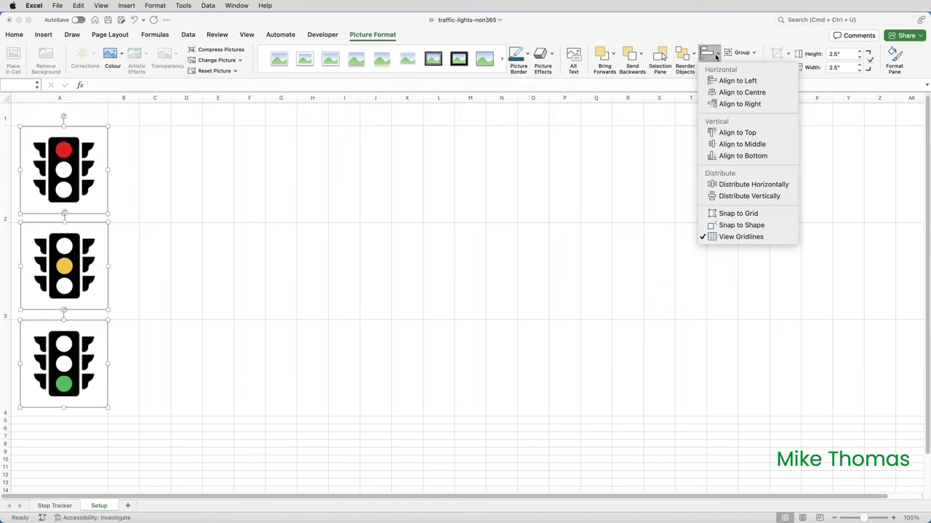
left_click(731, 93)
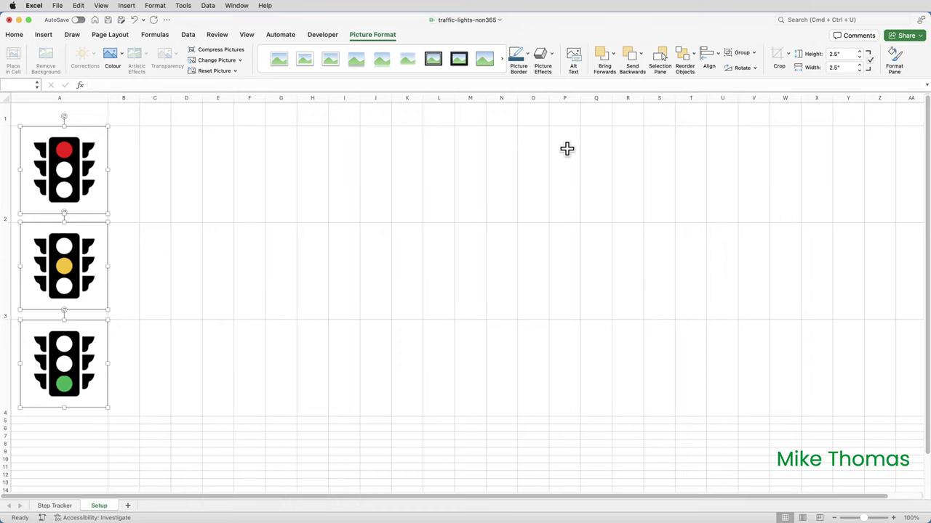
left_click(275, 164)
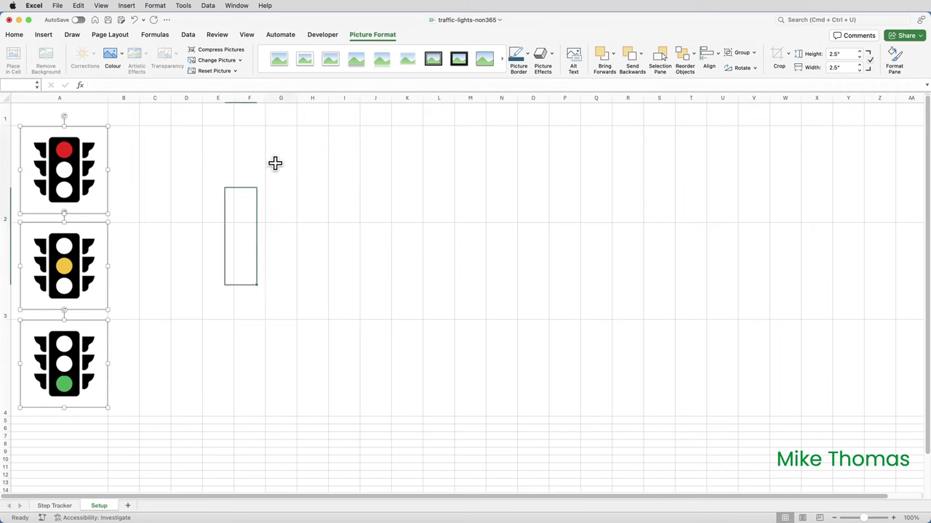
Step: Name Step Tracker cell C12 'PercentTarget' in a widened Name Box, then go back to Setup
left_click(71, 505)
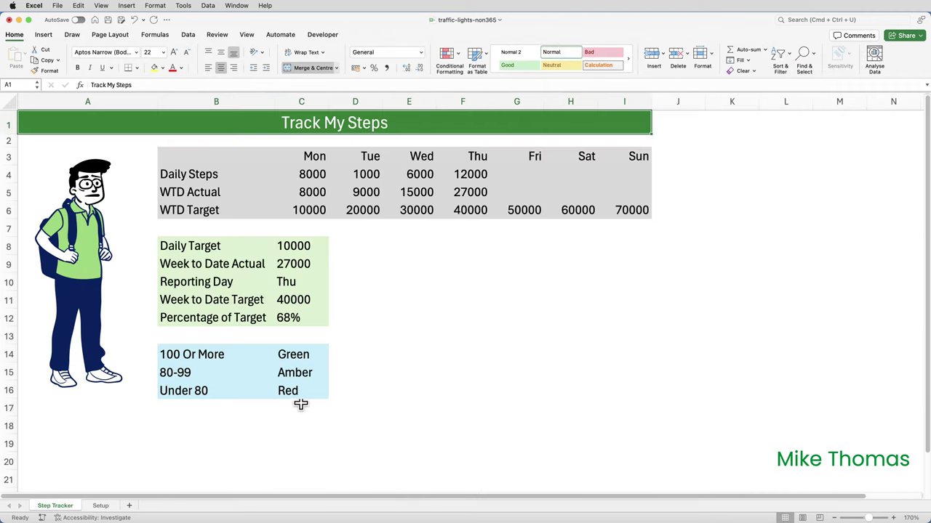
left_click(301, 322)
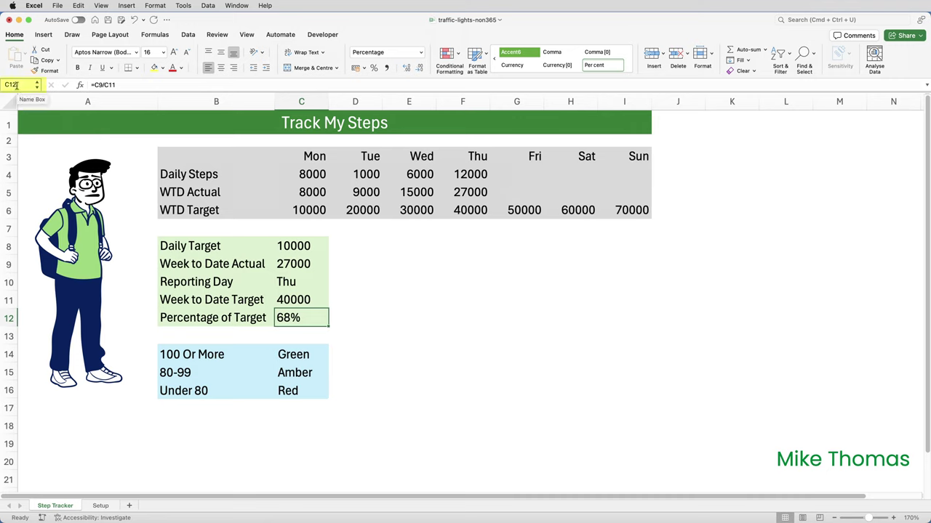
type("P")
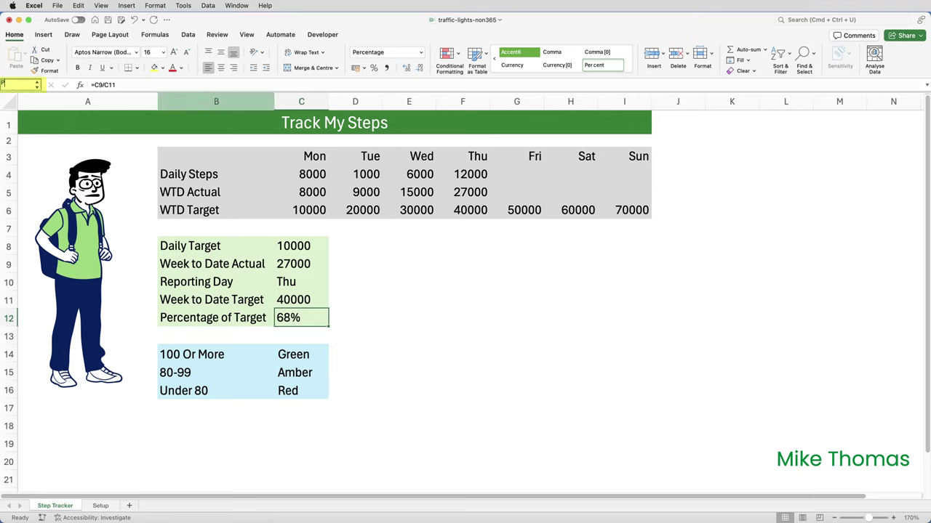
type("ercentTarget")
key("Return")
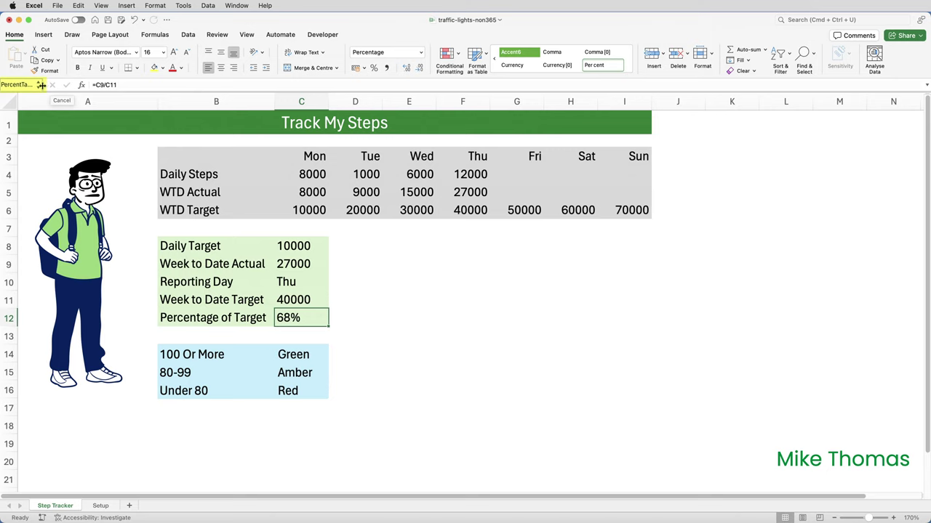
left_click_drag(42, 85, 56, 85)
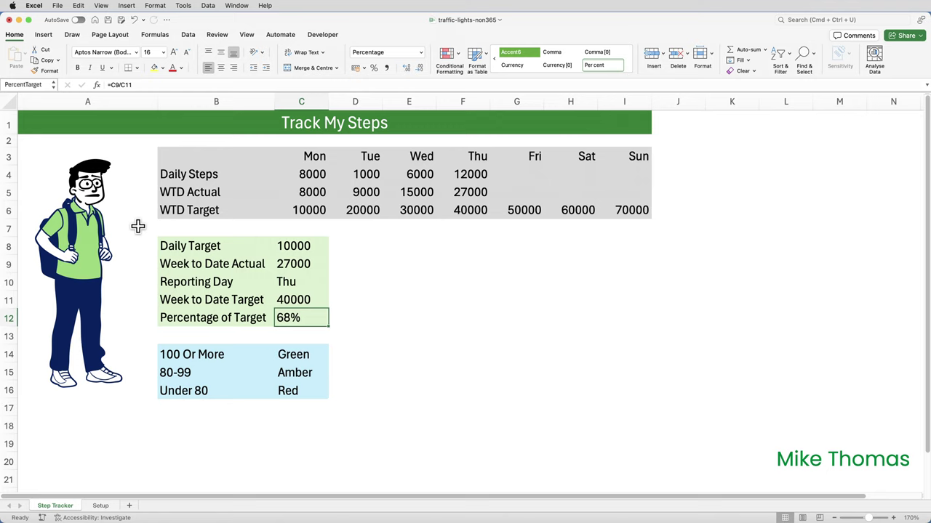
left_click(110, 507)
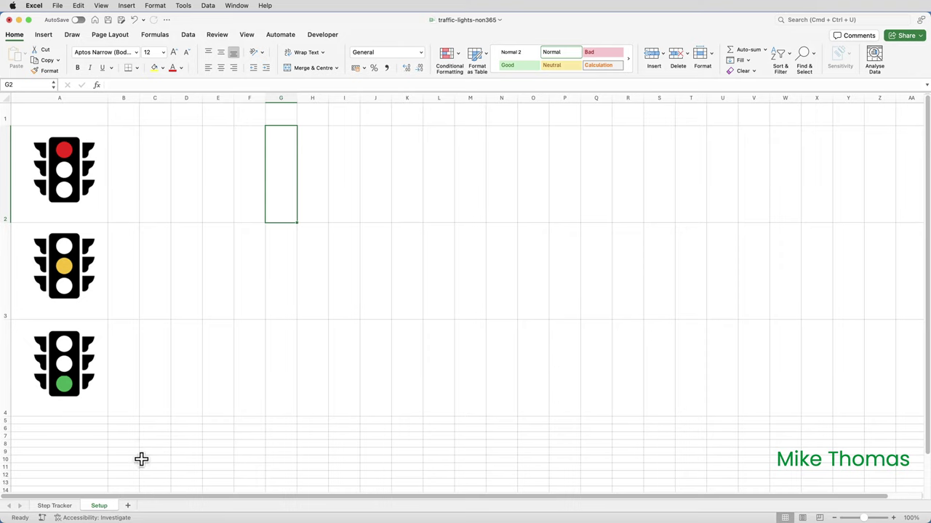
Step: Select Setup cell C1 for the threshold formula, then switch to the Step Tracker sheet
left_click(161, 114)
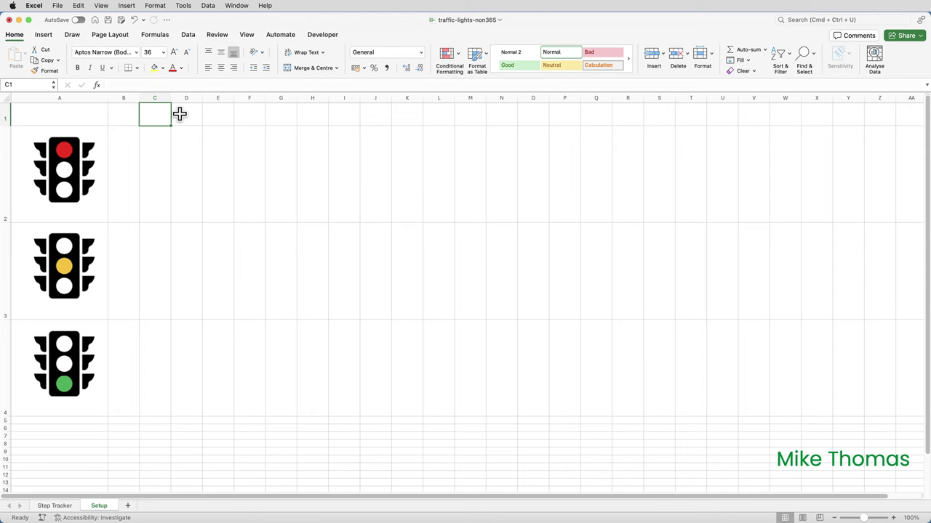
left_click(54, 505)
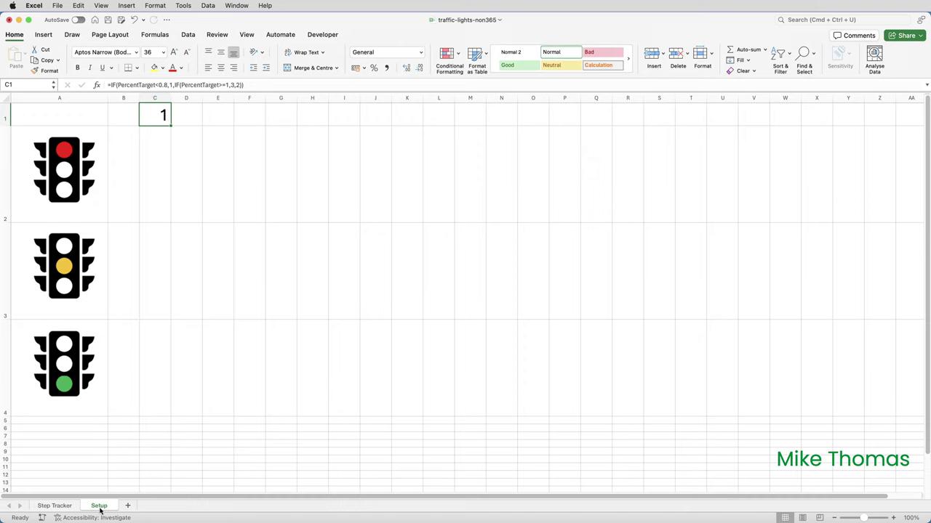
Step: In Name Manager, define LightColour referring to =INDEX(Setup!$A$2:$A$4,Setup!$C$1)
left_click(156, 35)
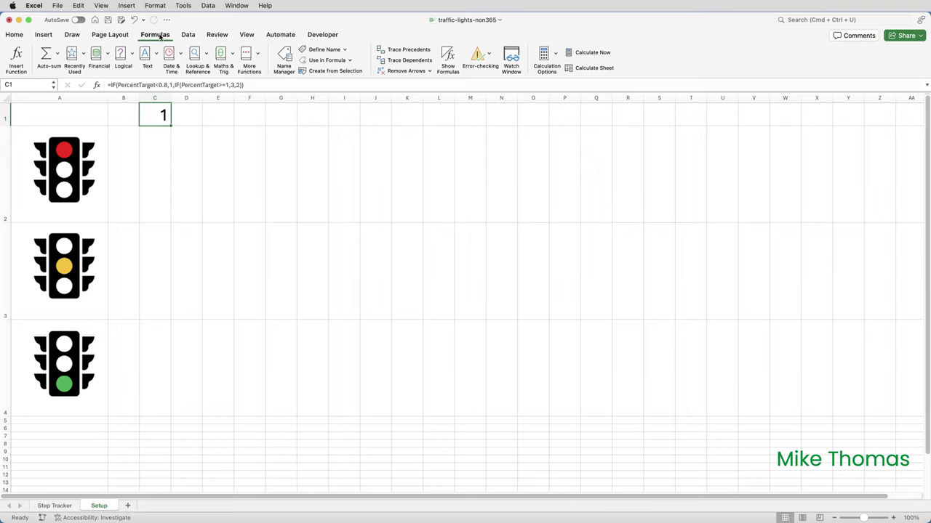
left_click(285, 62)
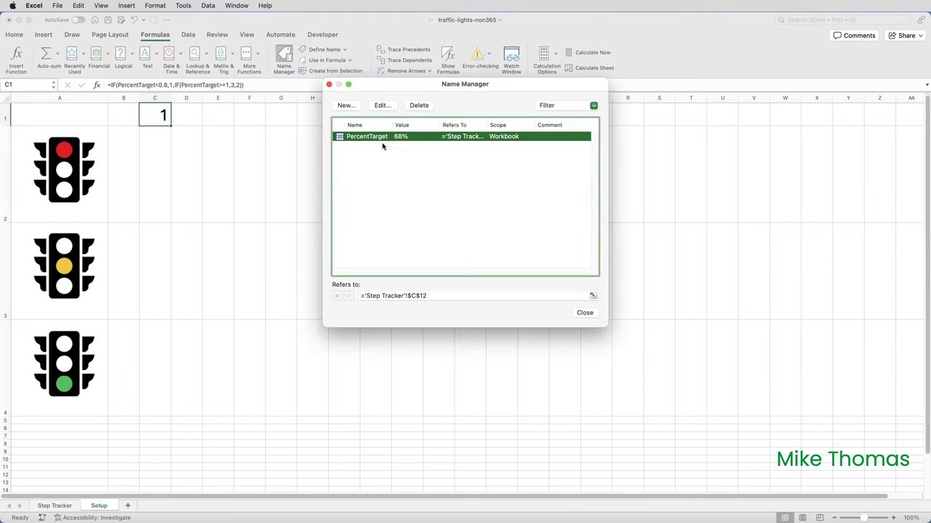
left_click(347, 105)
type("Light")
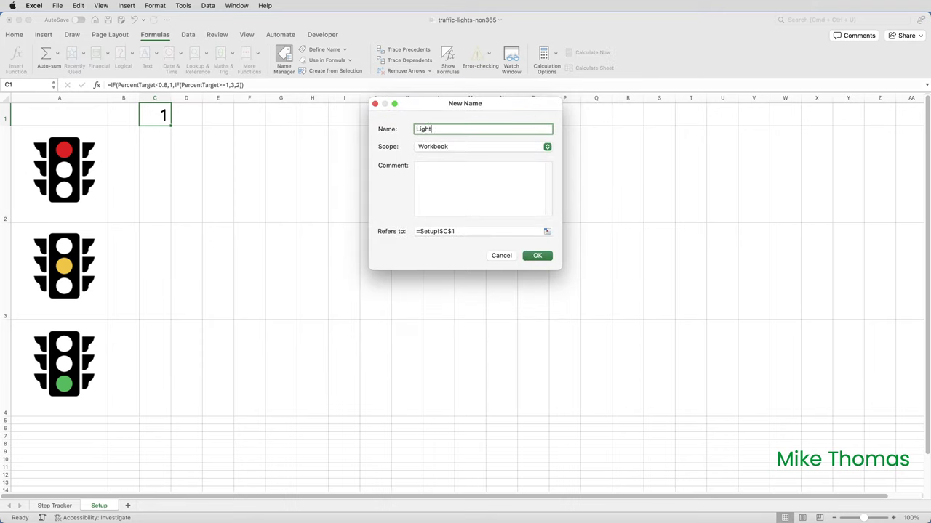
type("Colour")
left_click(459, 230)
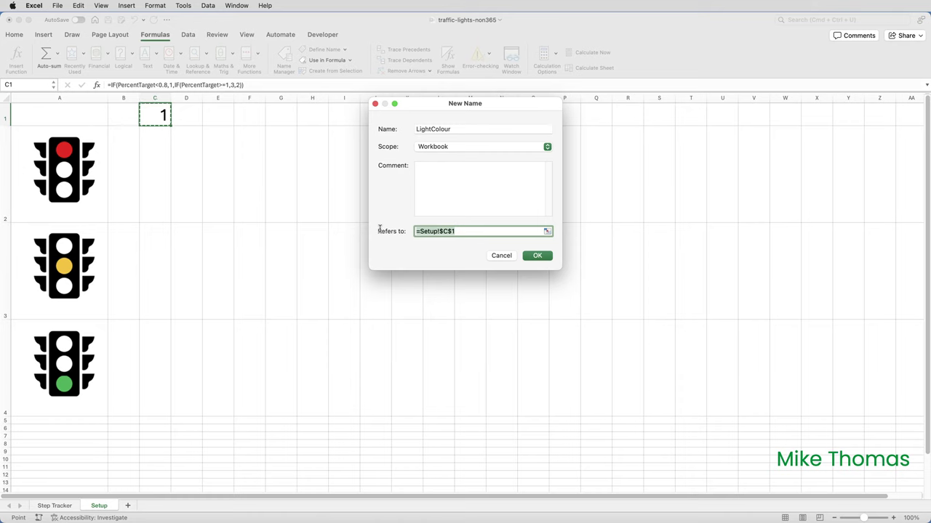
type("=INDEX(Setup!$A$2:$A$4,Setup!$C$1)")
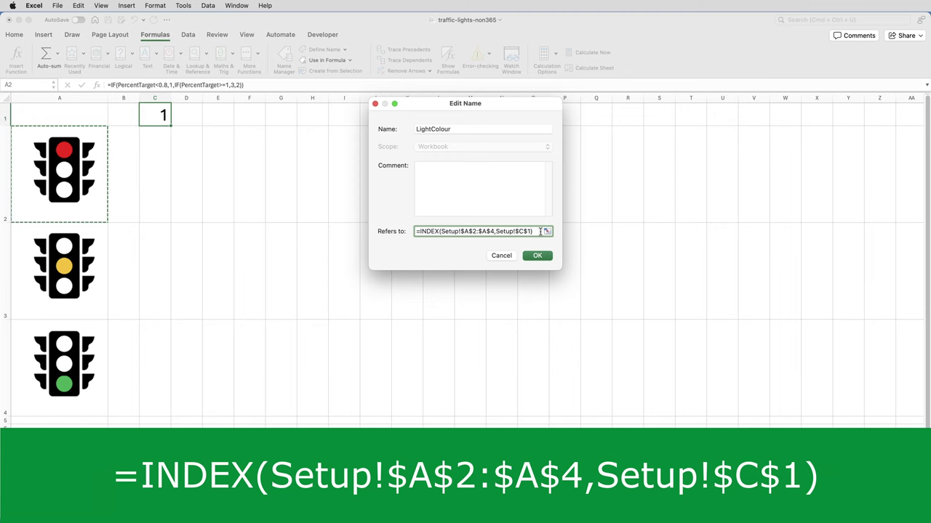
Step: Save the LightColour name, then select the red and amber light pictures on Setup
left_click(537, 255)
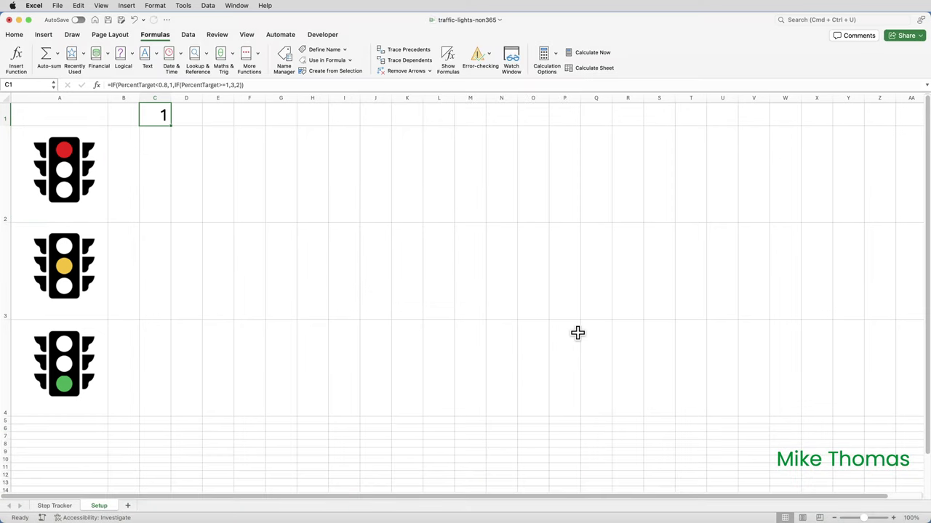
left_click(101, 200)
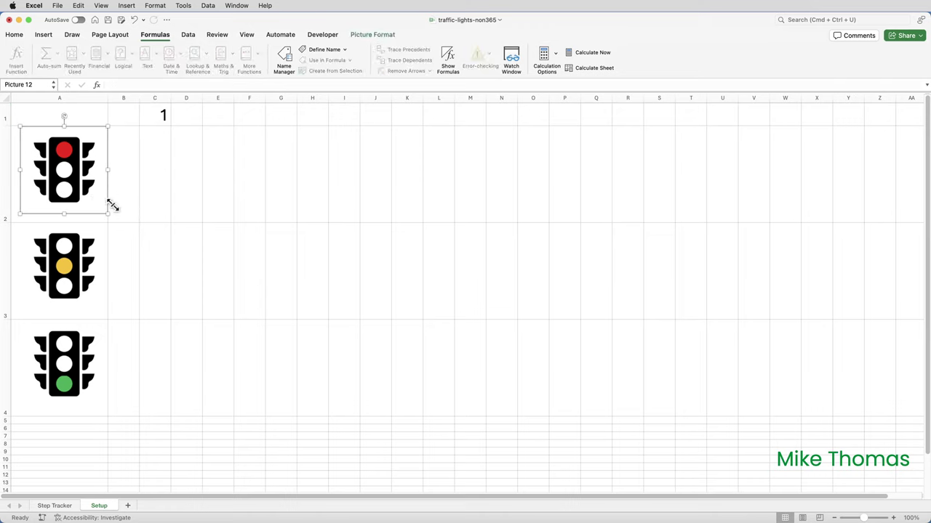
left_click(102, 225)
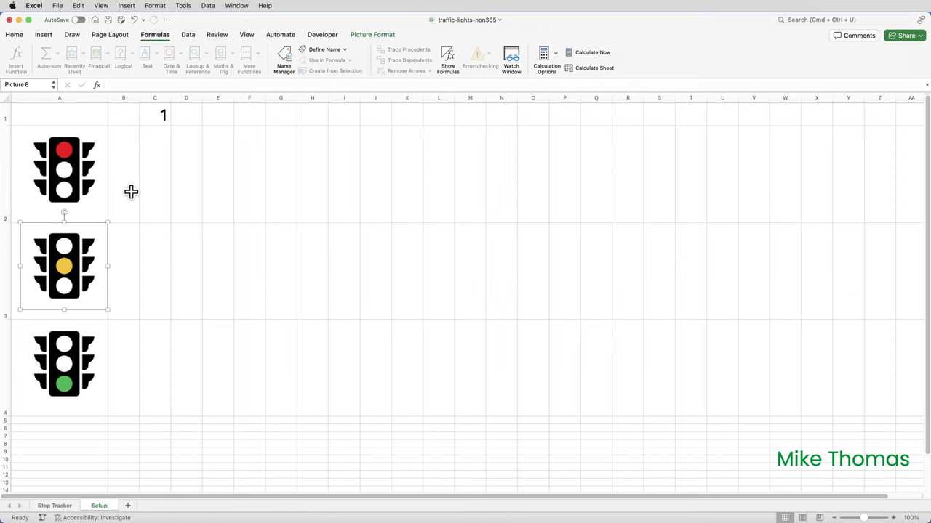
Step: Copy Setup cell A2 holding the red light and return to Step Tracker
left_click(131, 191)
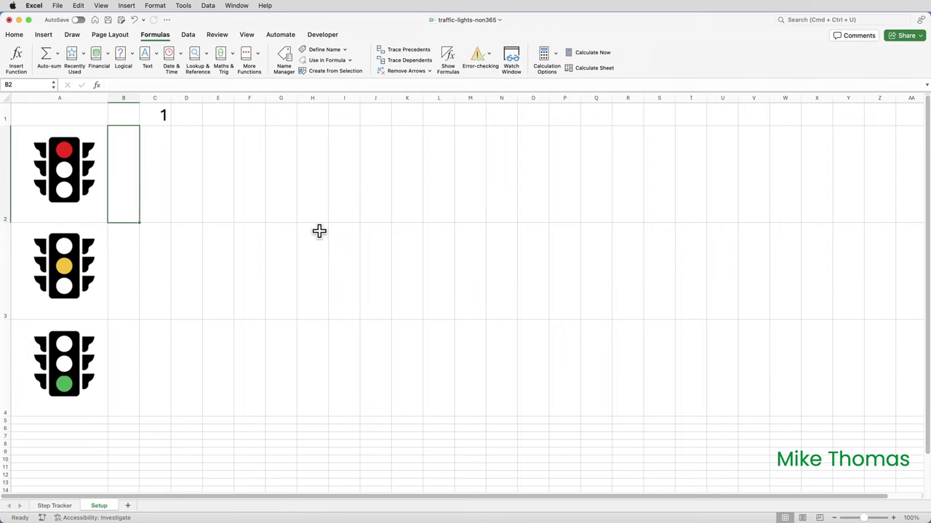
key("Left")
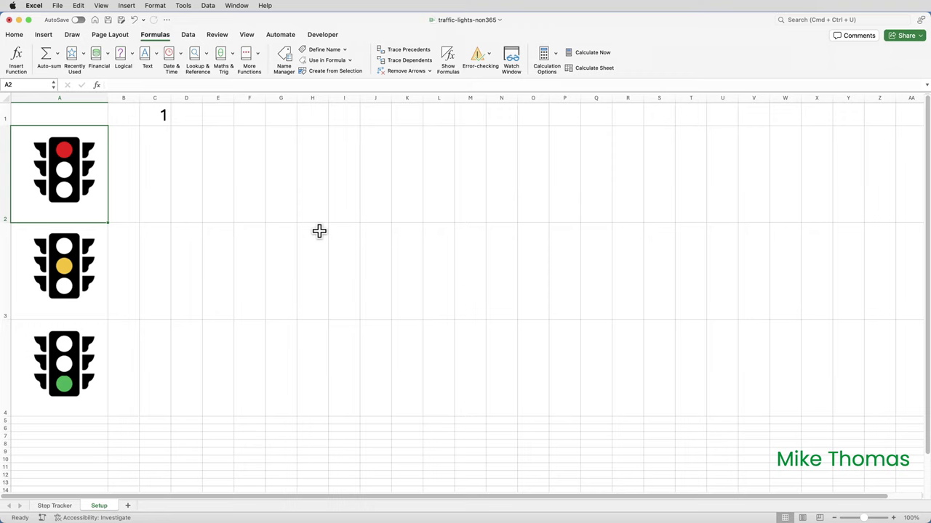
left_click(19, 36)
left_click(47, 61)
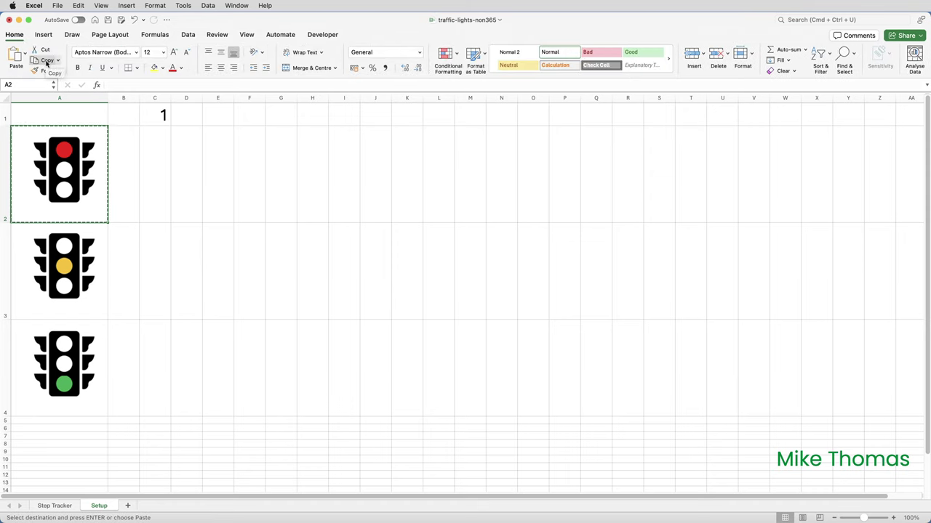
left_click(56, 506)
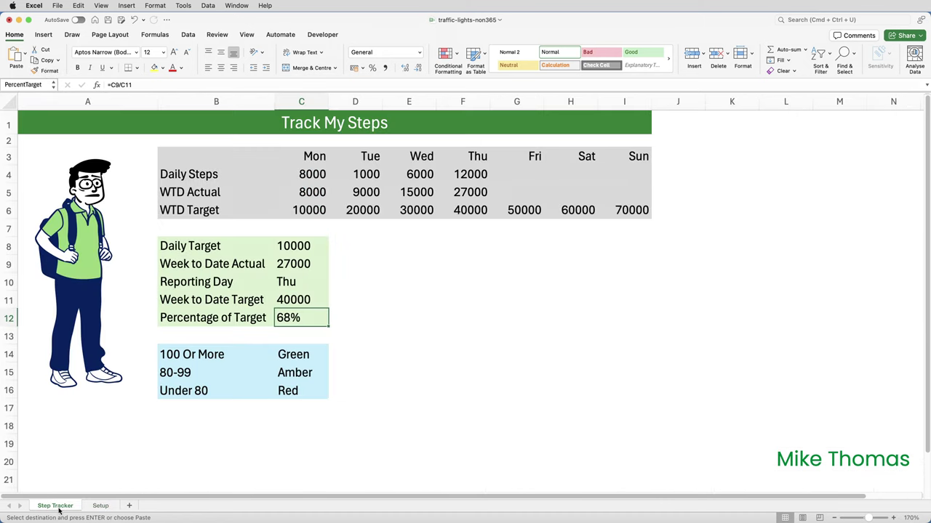
Step: Paste Setup!A2's red light as a linked picture at cell E8 on Step Tracker
left_click(422, 245)
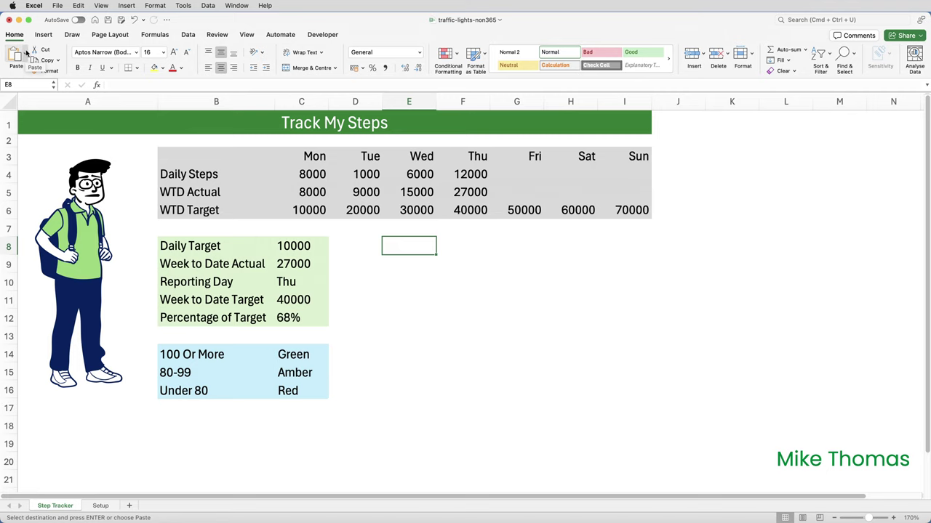
left_click(25, 55)
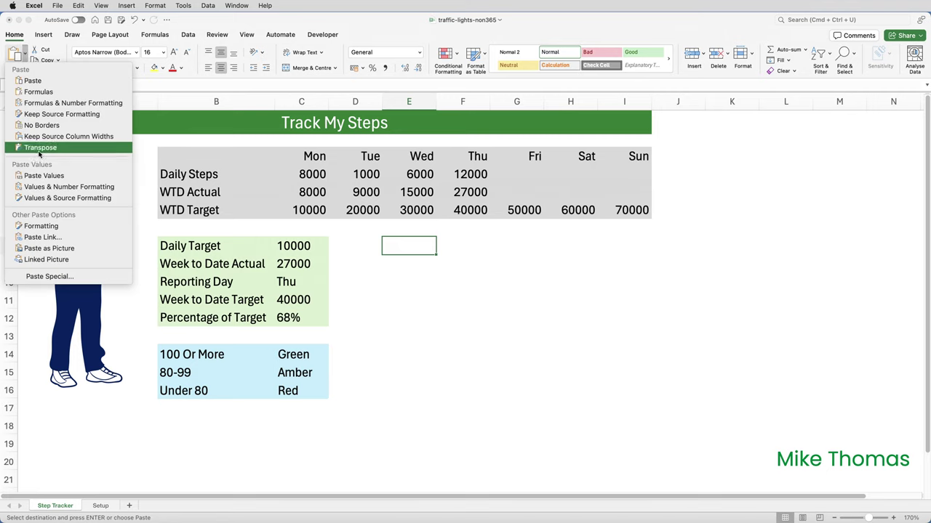
left_click(46, 260)
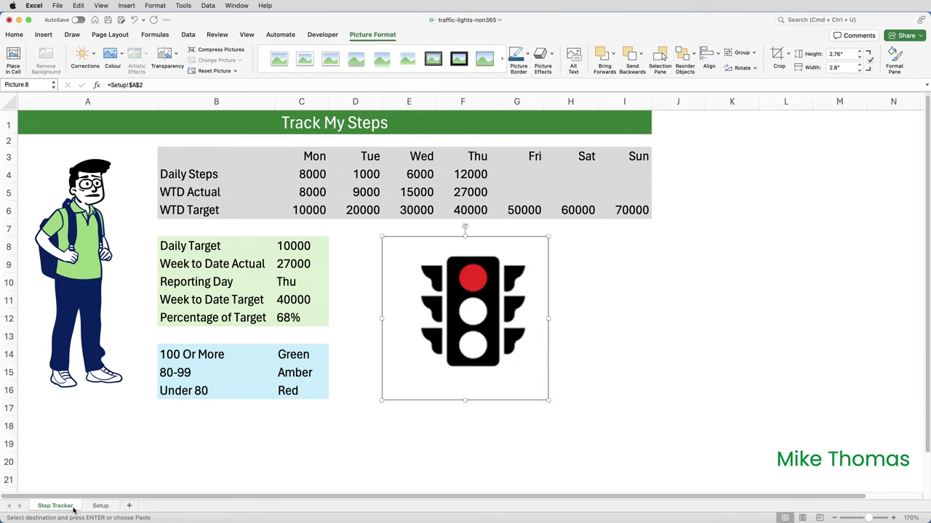
left_click(98, 508)
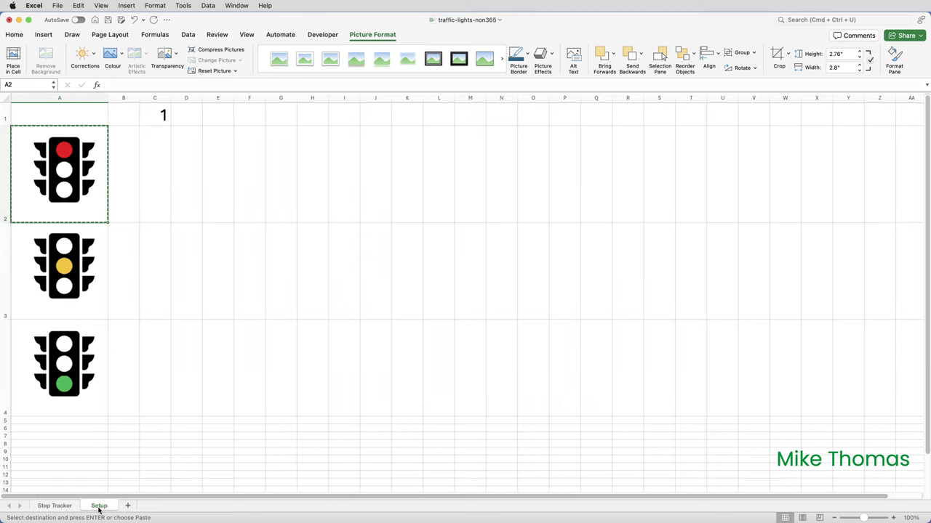
left_click(70, 506)
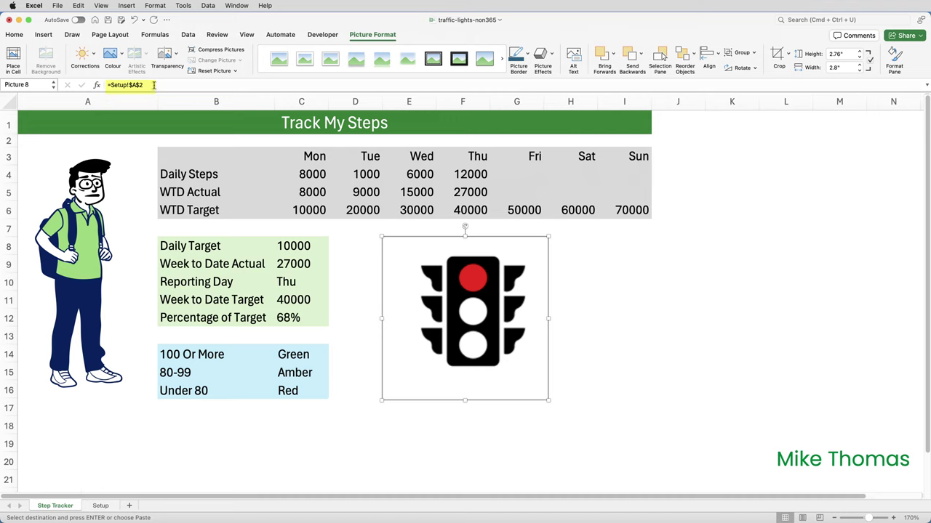
Step: Replace the picture's link formula with =LightColour
left_click_drag(156, 85, 109, 85)
type("=")
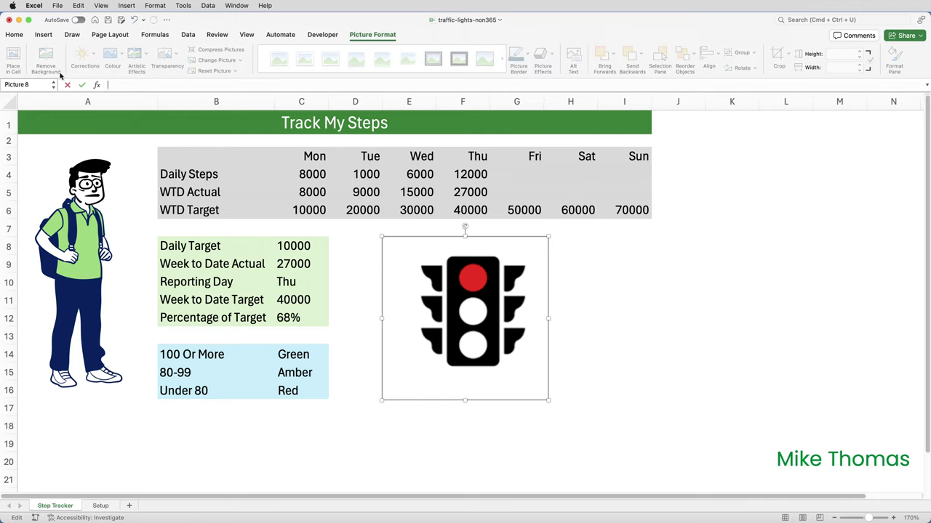
key("BackSpace")
type("=ligh")
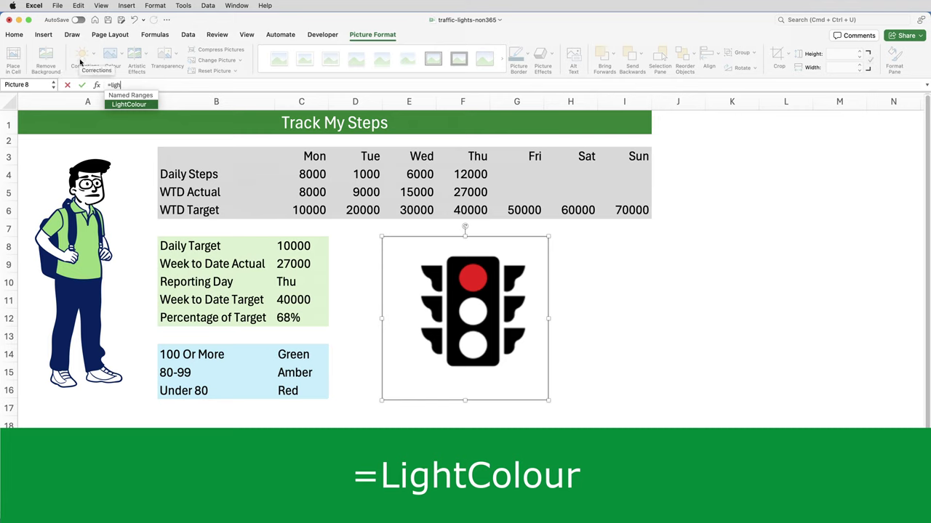
double_click(131, 105)
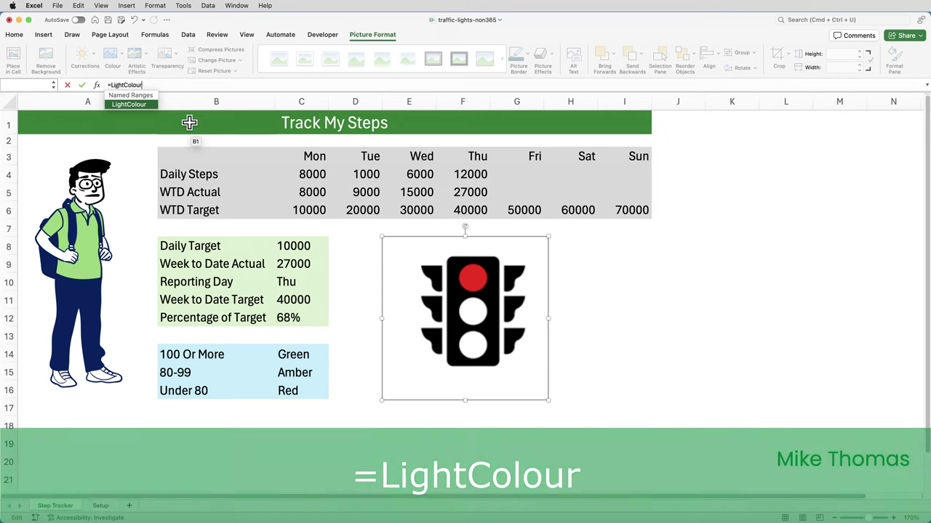
key("Return")
Step: Set Thursday's steps in F4 to 20000, then 25000, turning the light green
left_click(476, 173)
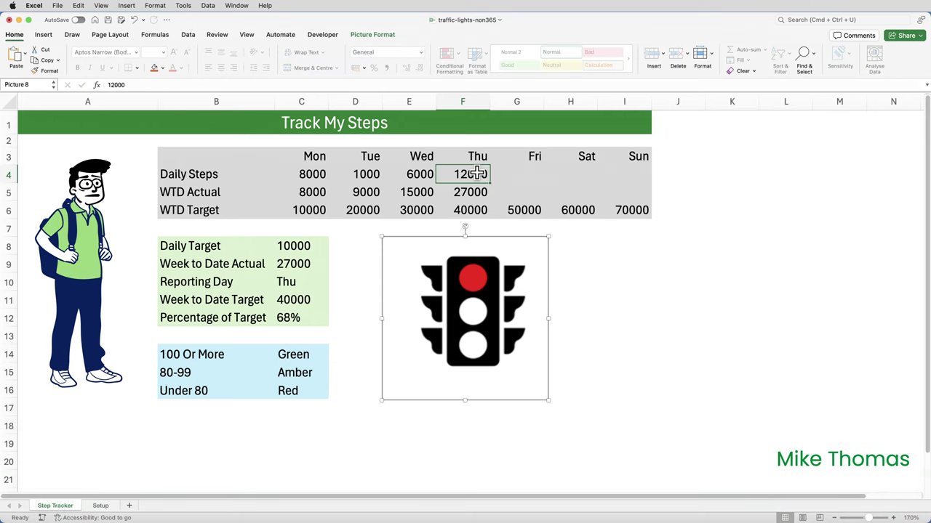
type("20")
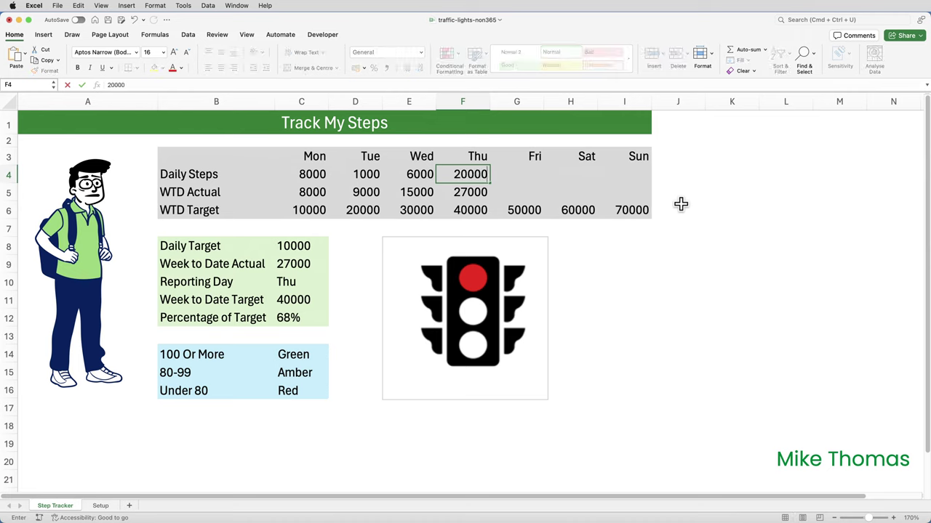
key("ctrl+Return")
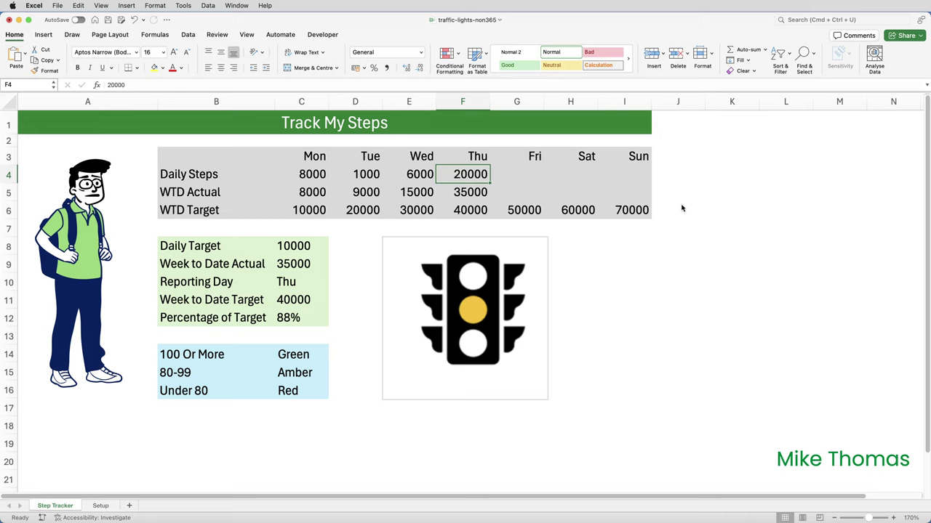
type("25000")
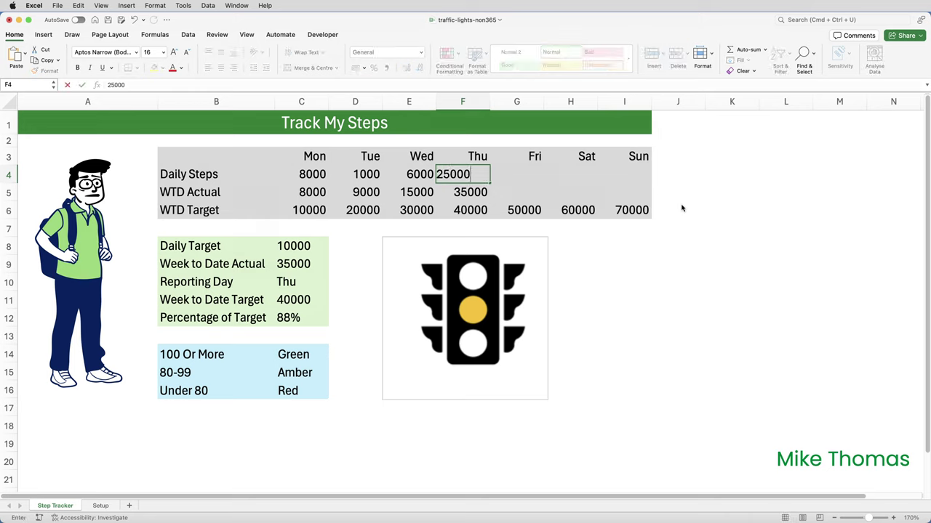
key("Return")
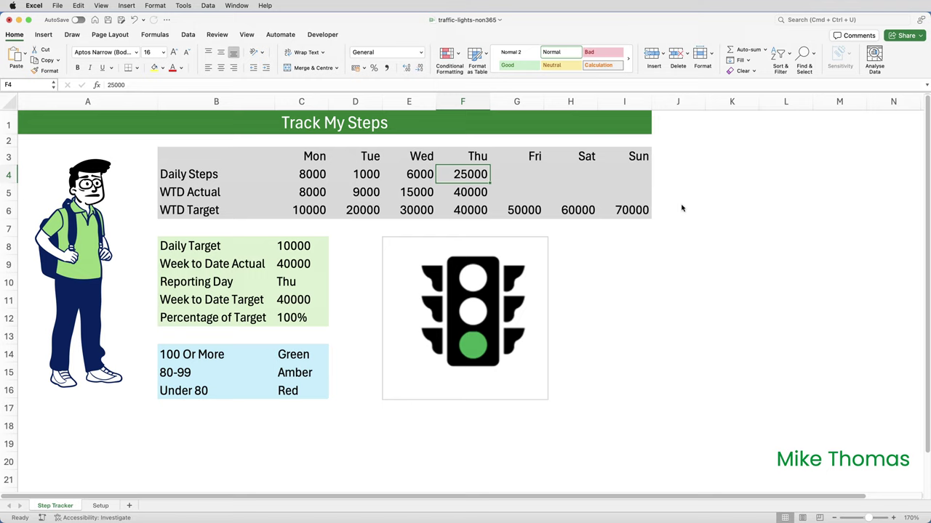
left_click(108, 507)
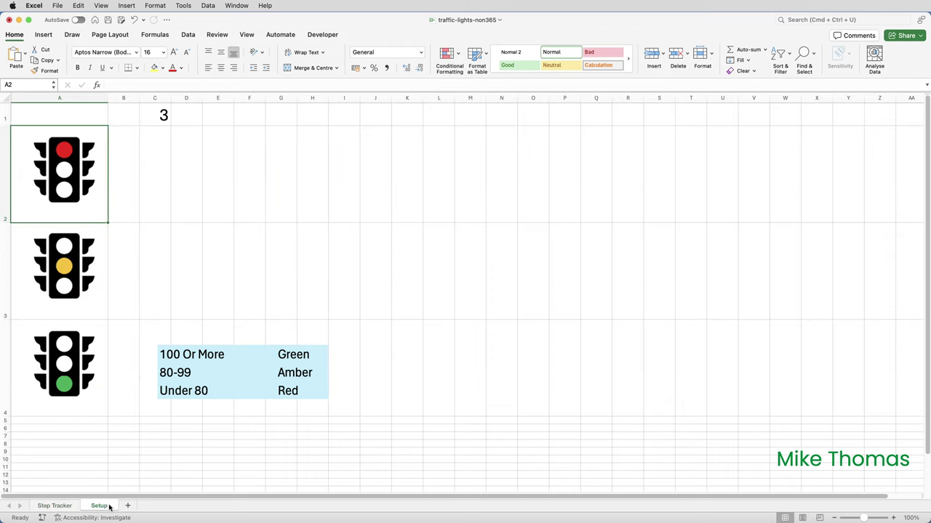
left_click(55, 506)
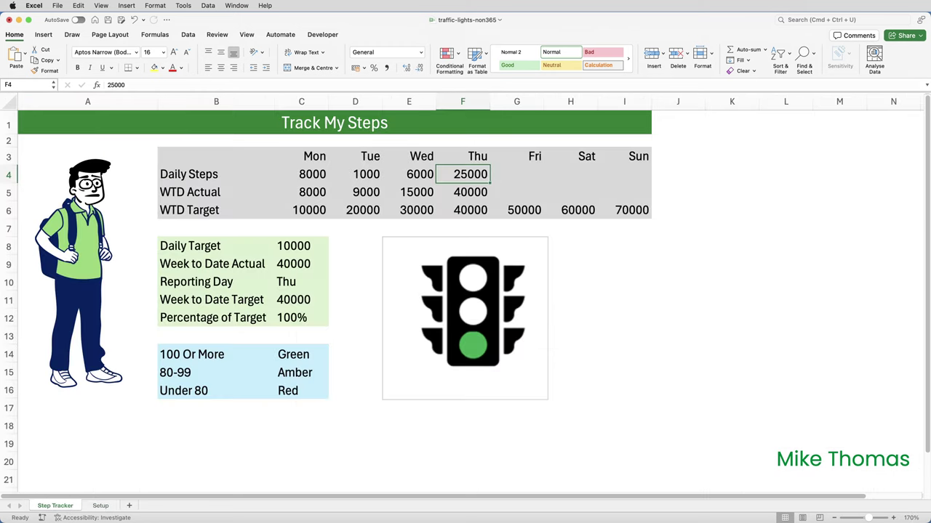
left_click(114, 507)
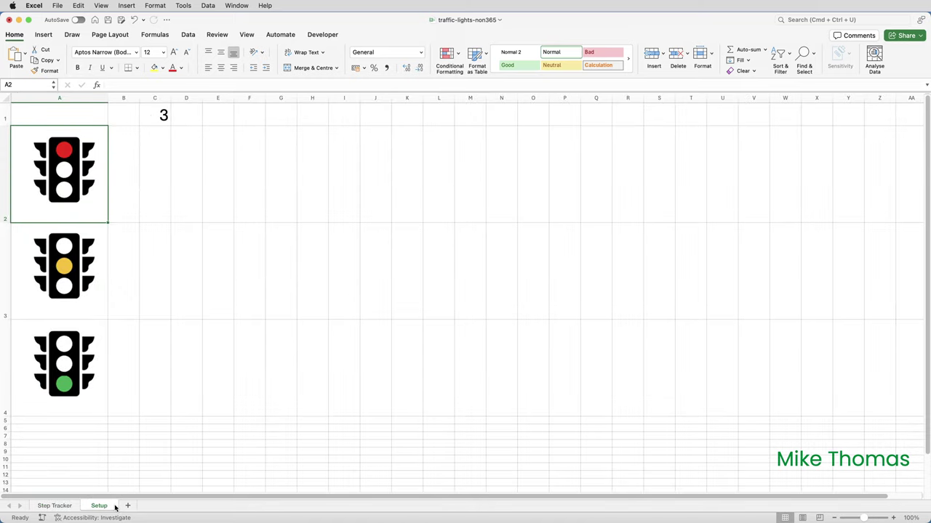
left_click(71, 506)
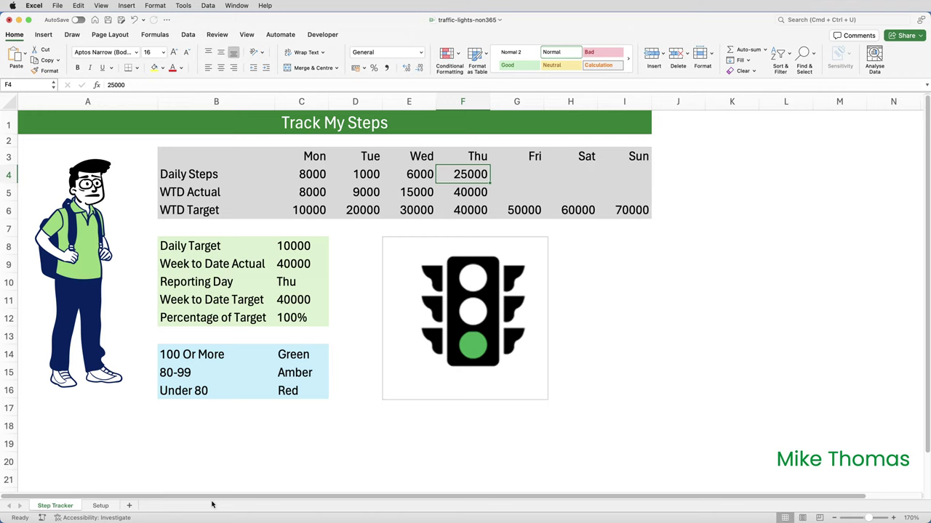
Step: Crop all four edges of the light picture inward to about 2.61 by 2.63 inches
left_click(493, 404)
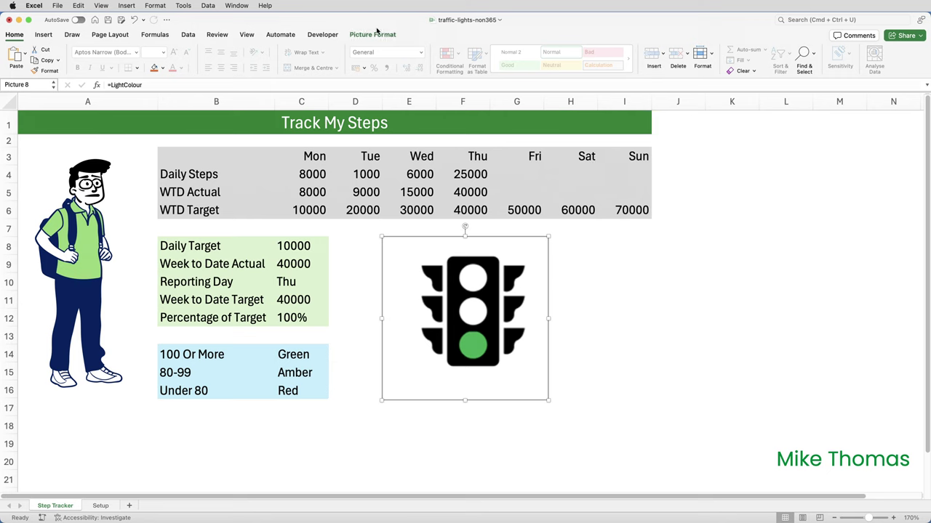
left_click(374, 34)
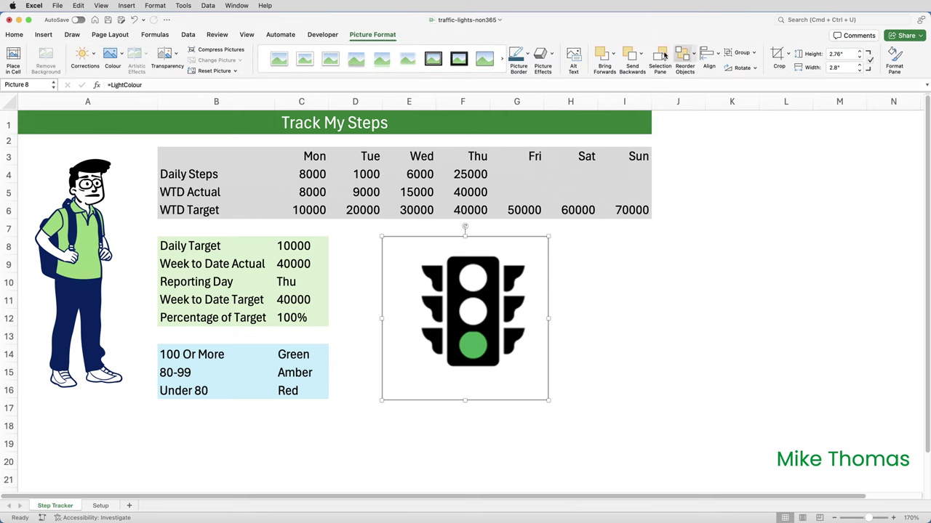
left_click(771, 59)
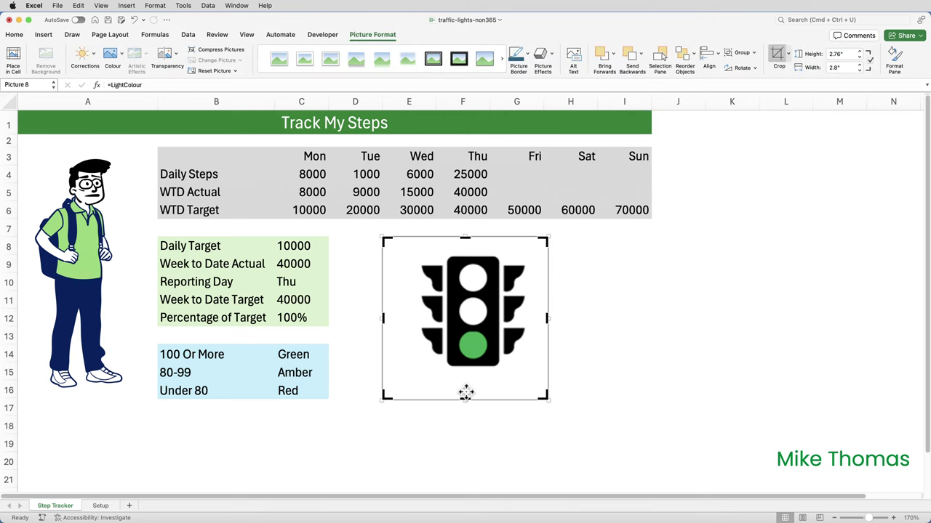
left_click_drag(465, 396, 465, 394)
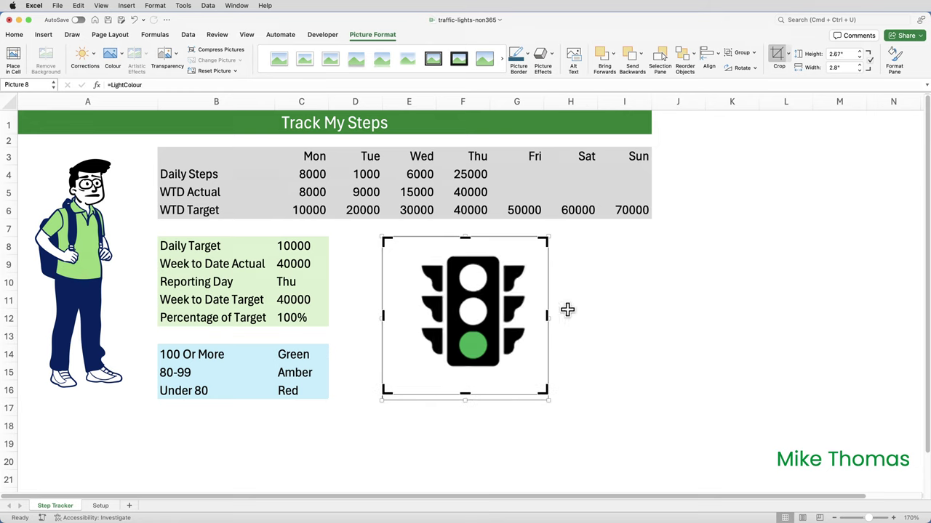
left_click_drag(546, 316, 540, 316)
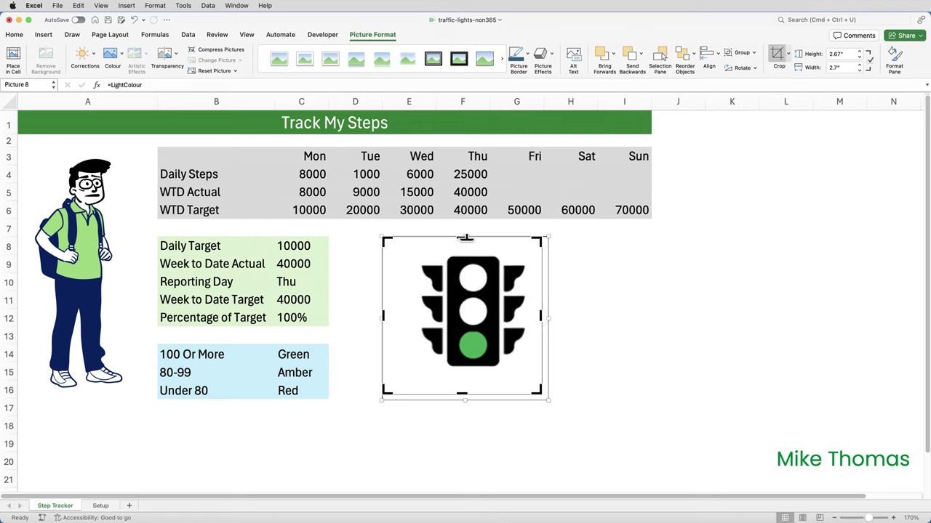
left_click_drag(462, 237, 463, 242)
left_click_drag(383, 316, 387, 315)
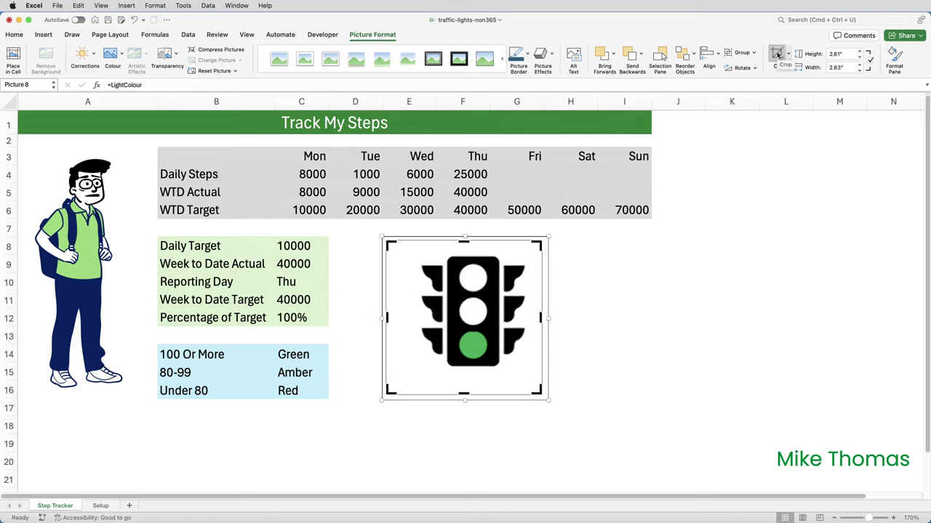
left_click(776, 56)
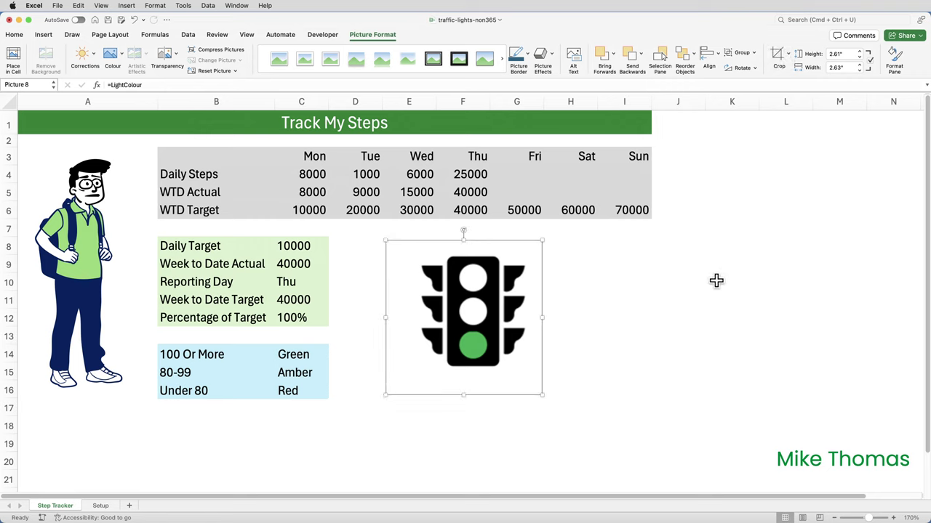
left_click(634, 249)
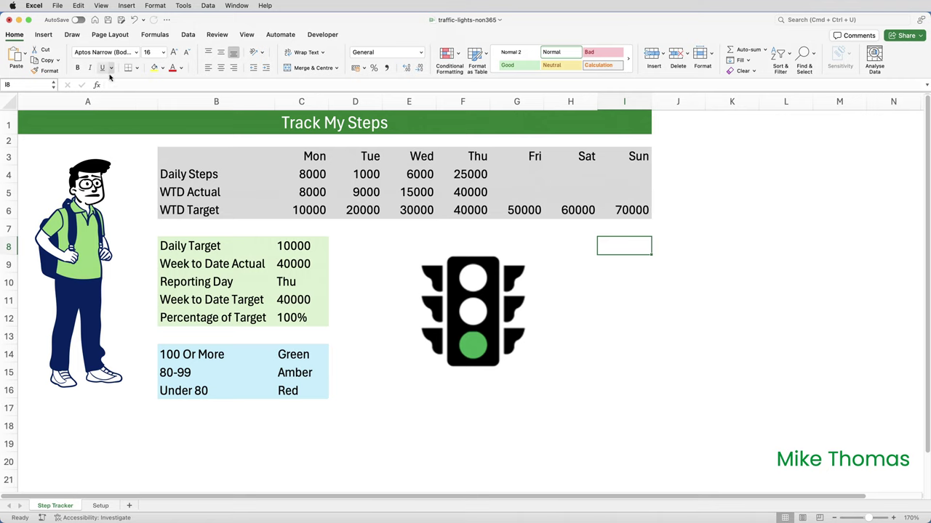
Step: Draw a rectangle over the traffic-light picture
left_click(43, 35)
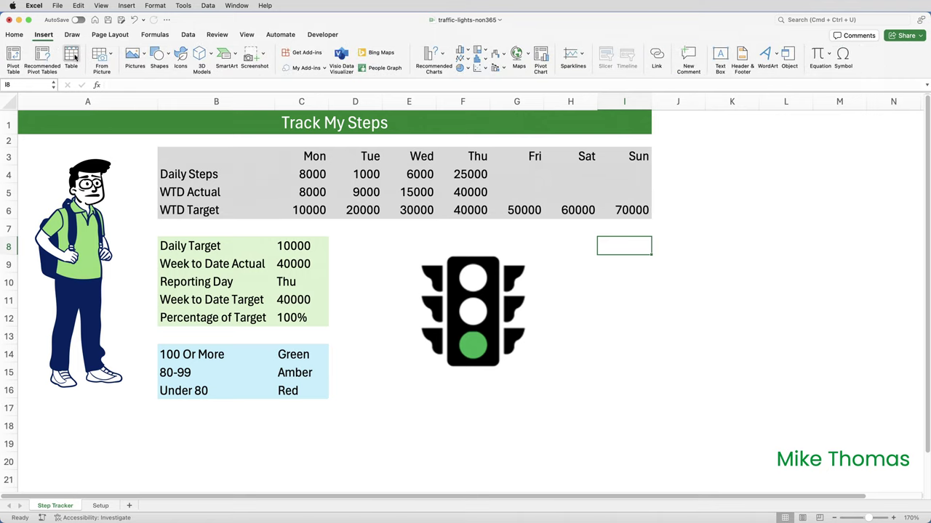
left_click(167, 64)
left_click(157, 169)
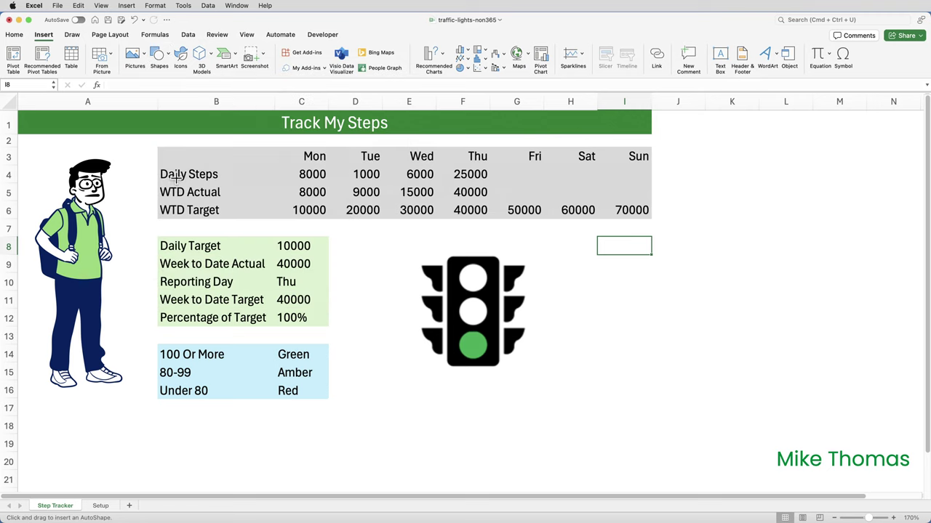
left_click_drag(396, 240, 547, 381)
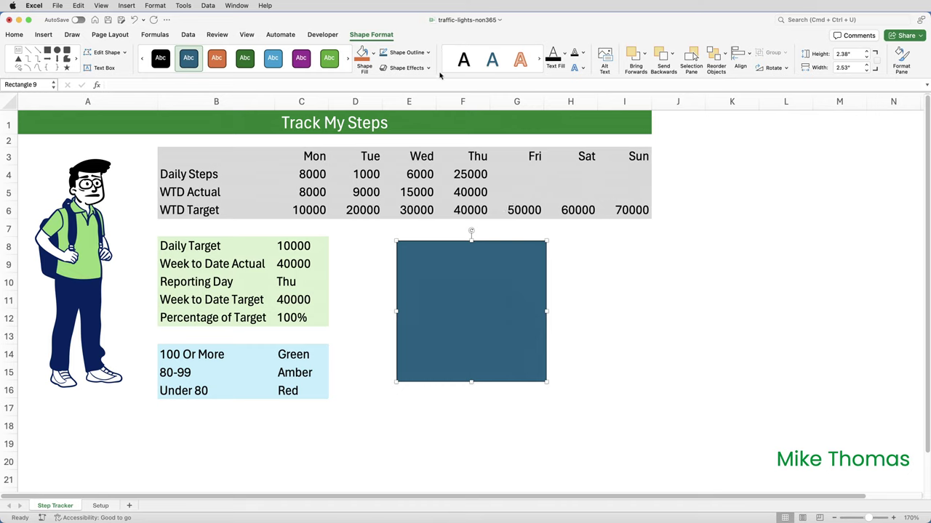
Step: Give the rectangle no outline and a light grey fill, and send it behind the light
left_click(428, 52)
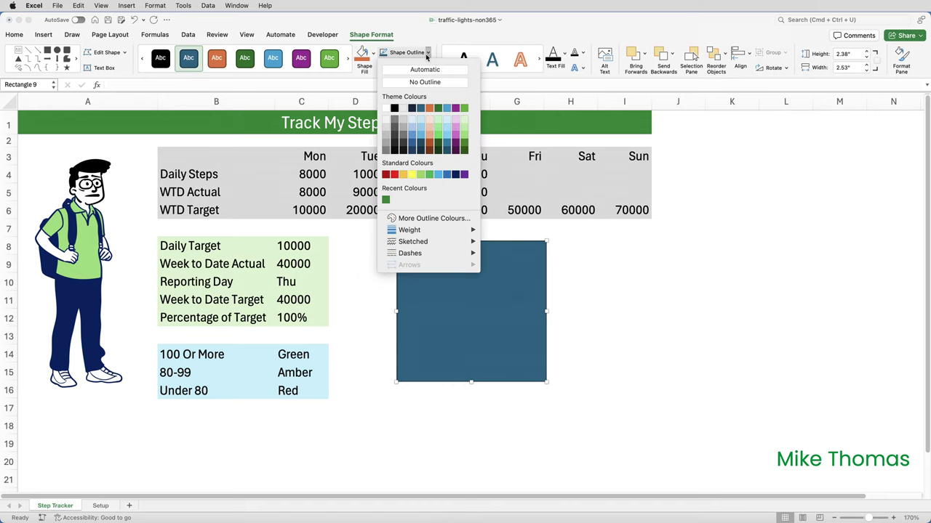
left_click(427, 82)
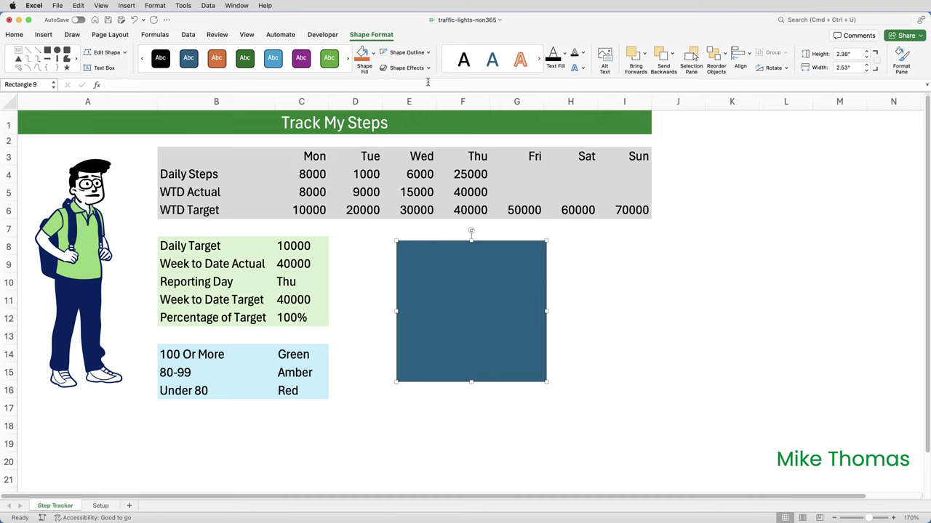
left_click(373, 55)
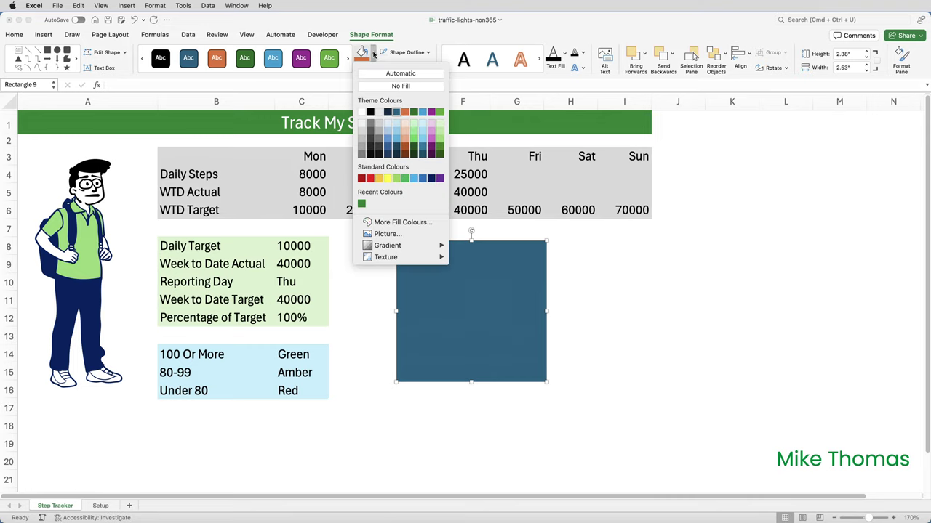
left_click(362, 133)
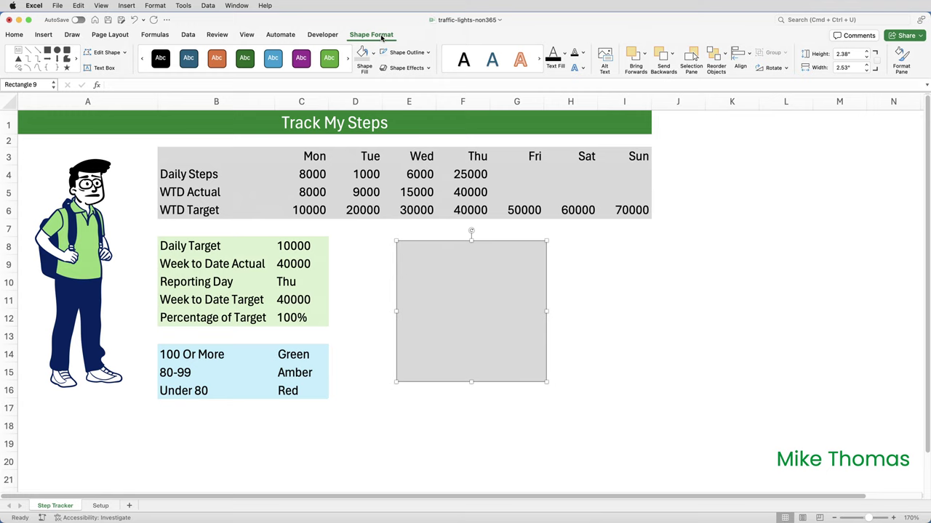
left_click(666, 61)
left_click(685, 282)
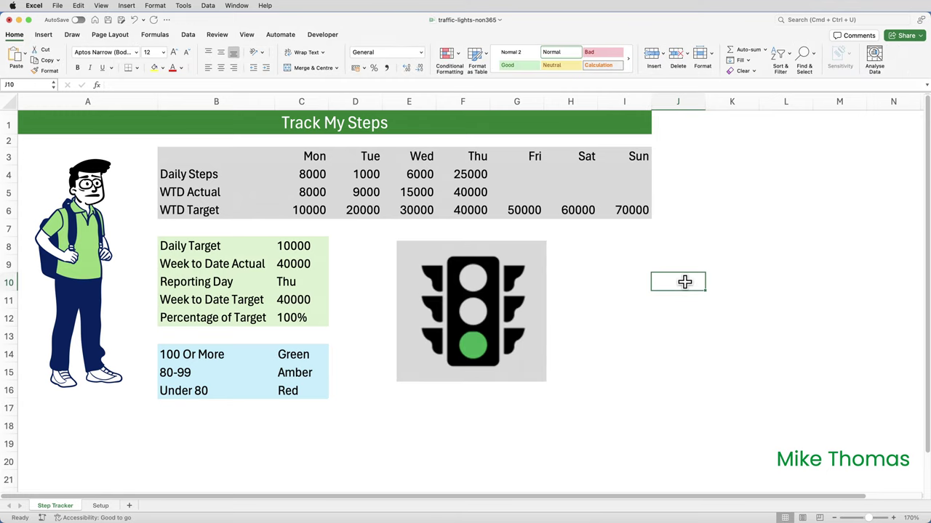